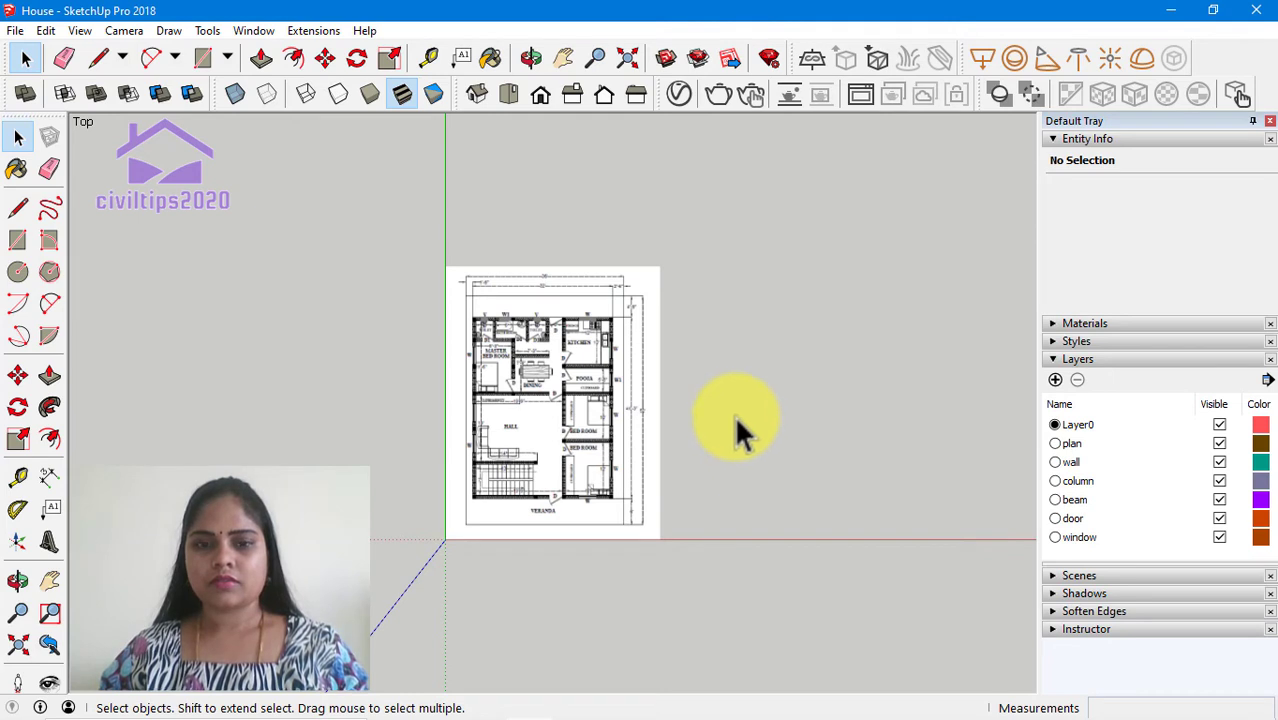
# Step: Add a new layer named "gf slab" and make it the current drawing layer
pyautogui.scroll(2, 734, 415)
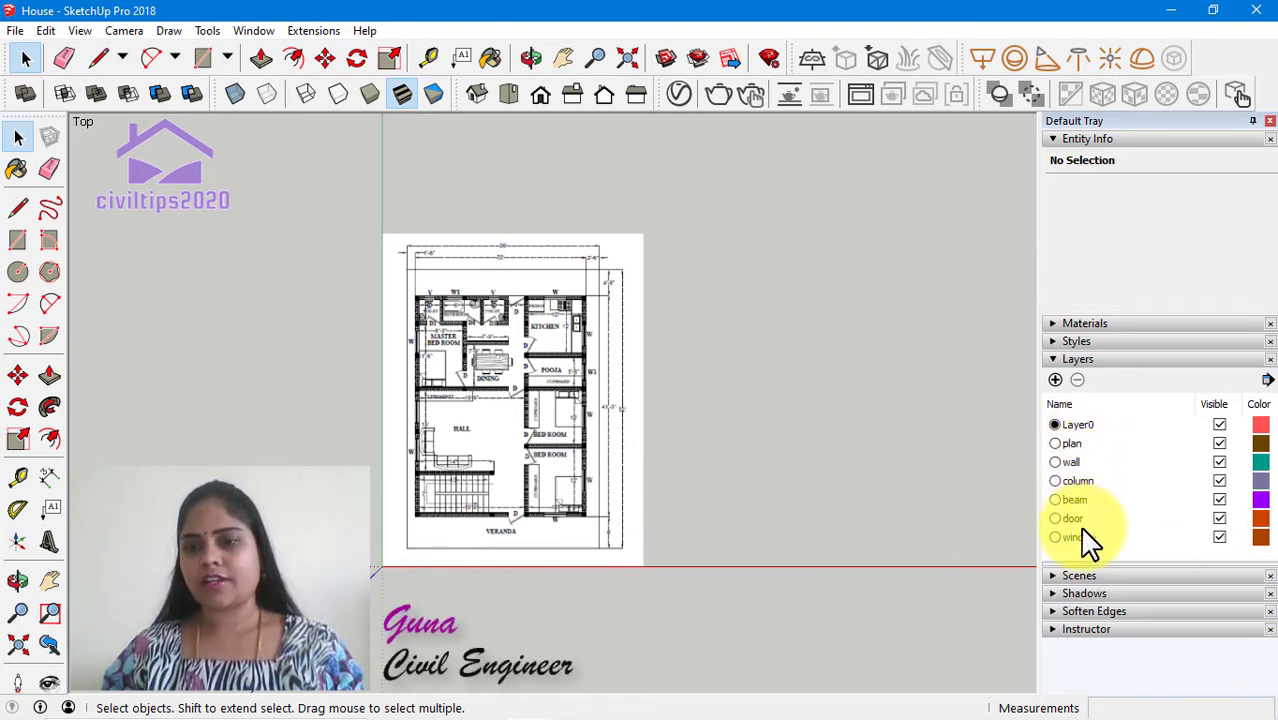
pyautogui.click(1056, 381)
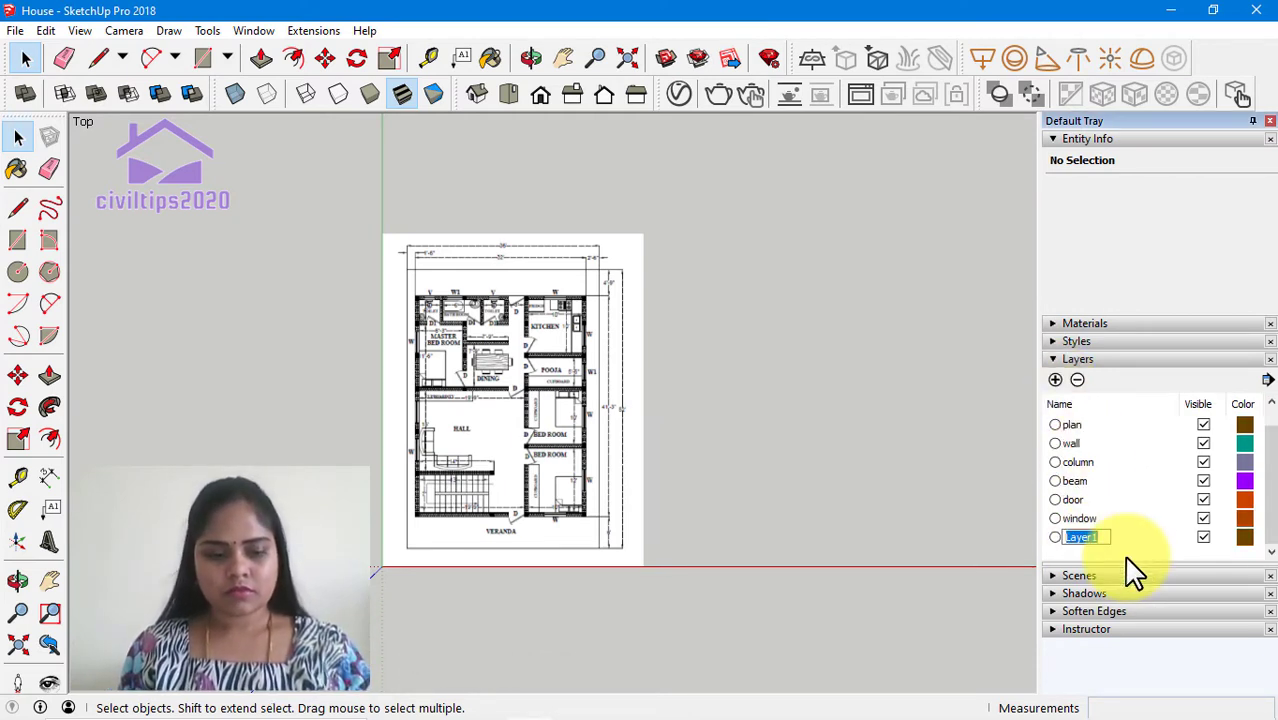
pyautogui.write('gf')
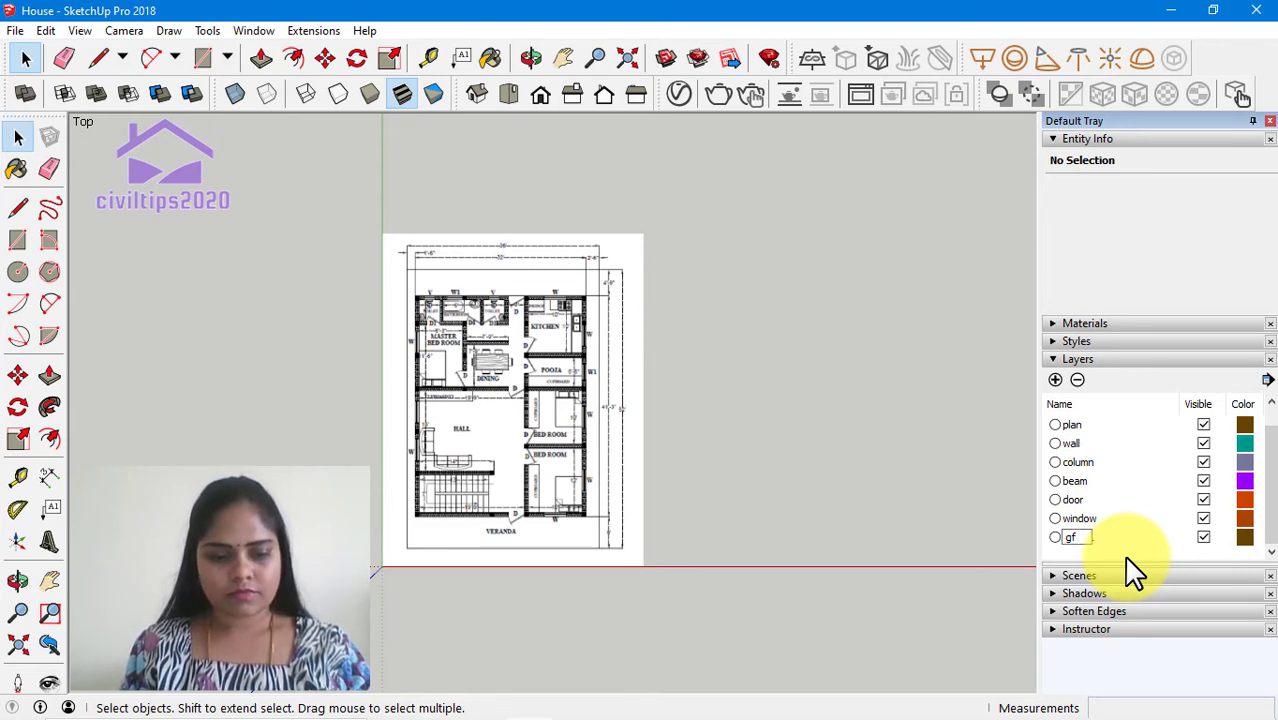
pyautogui.write(' slab')
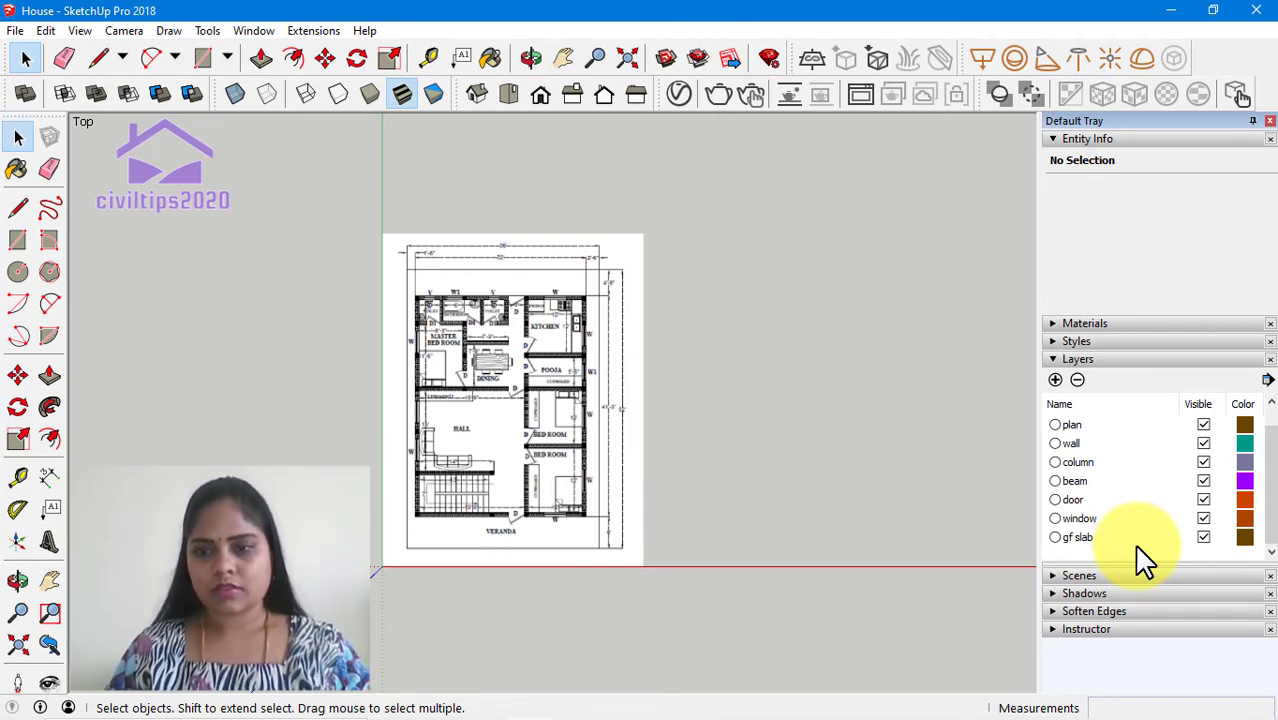
pyautogui.click(1055, 537)
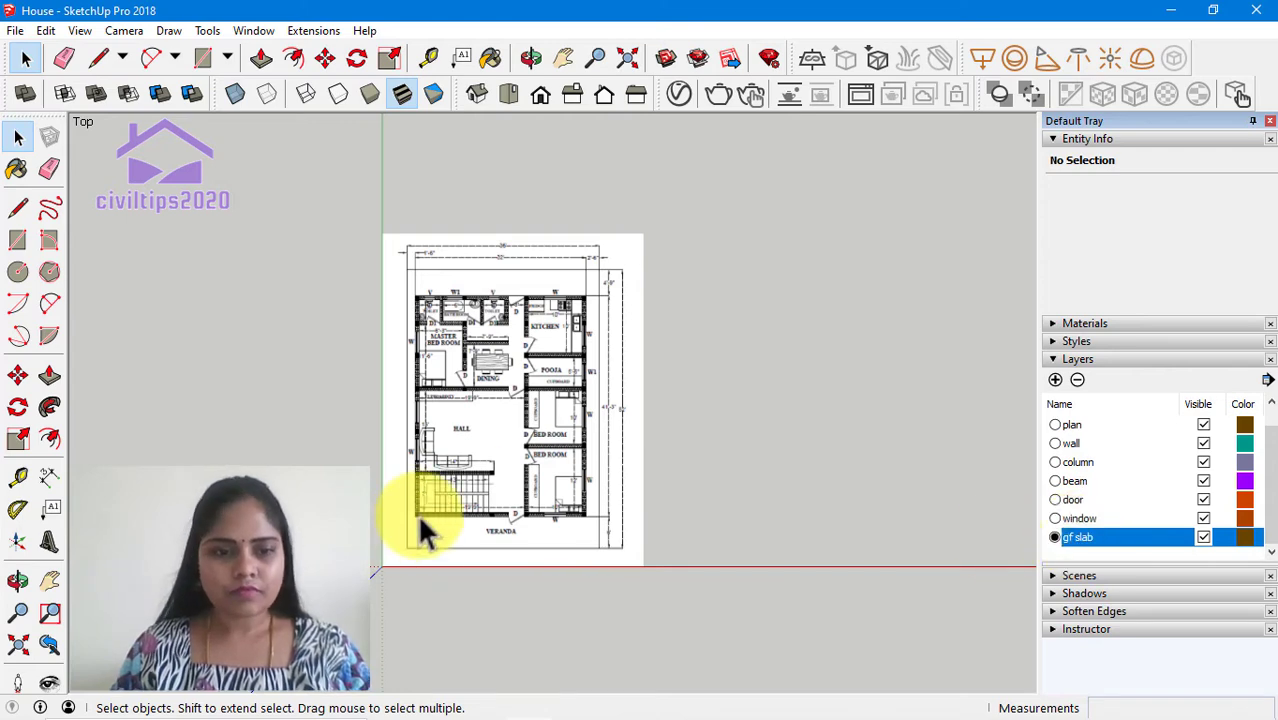
# Step: Draw the slab's 32' front edge along the red axis, starting at the outer wall corner beside the staircase
pyautogui.scroll(3, 420, 530)
pyautogui.scroll(2, 420, 535)
pyautogui.scroll(2, 422, 508)
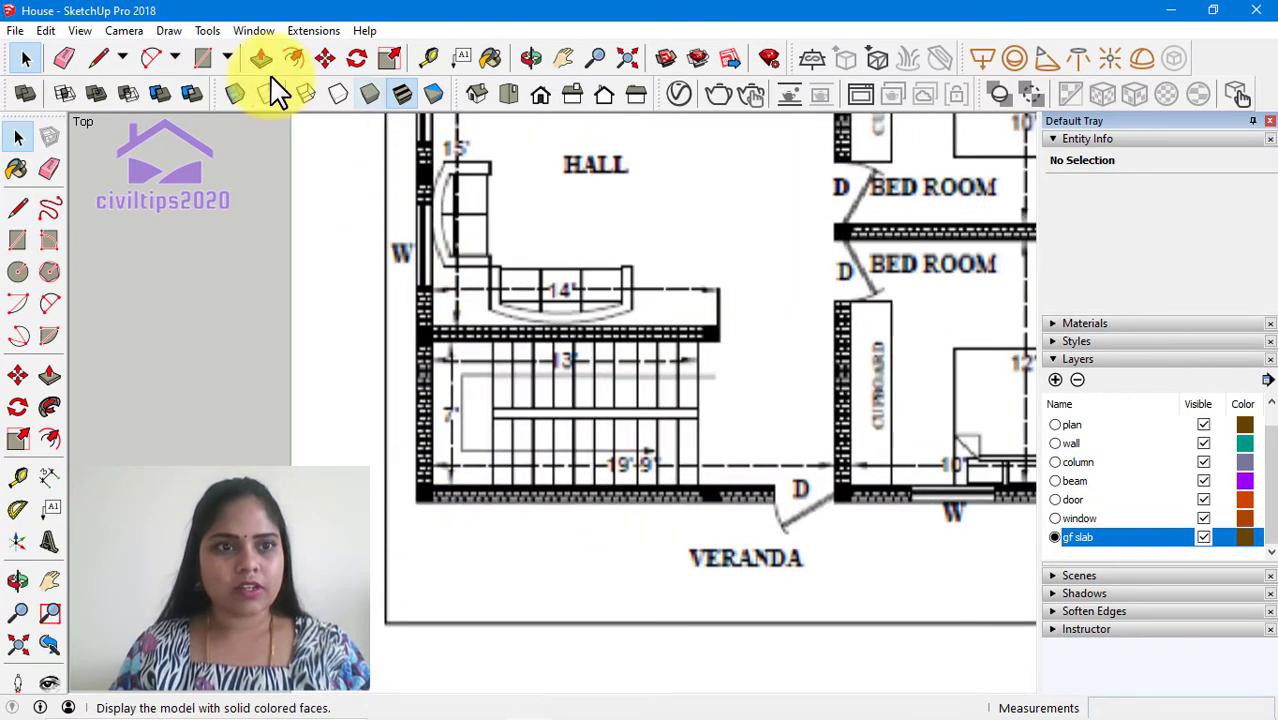
pyautogui.click(100, 60)
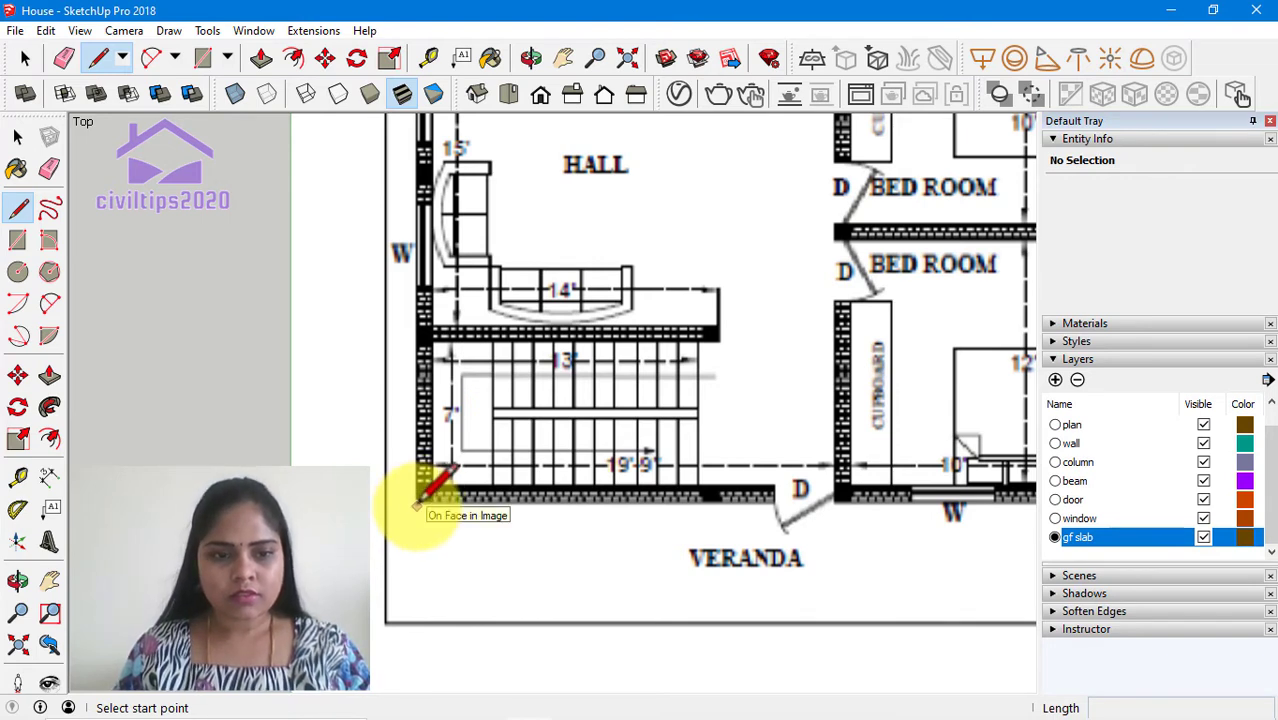
pyautogui.click(419, 503)
pyautogui.scroll(-1, 599, 516)
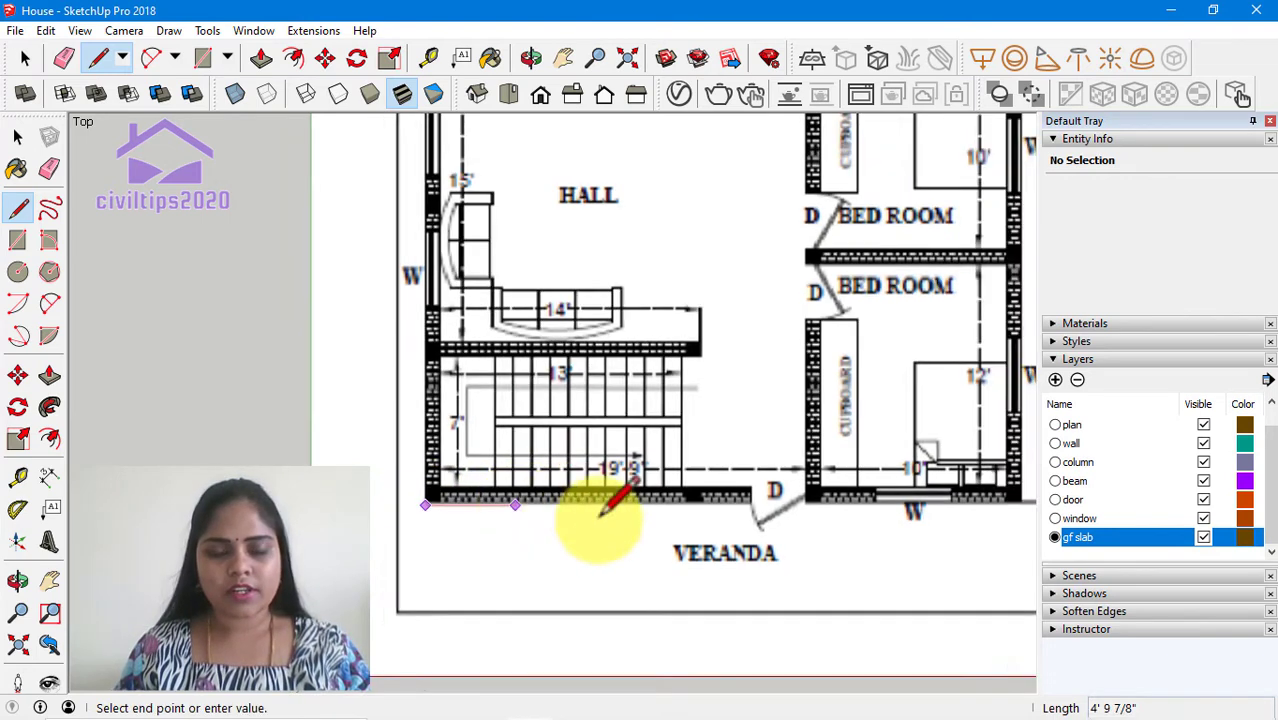
pyautogui.scroll(-3, 602, 513)
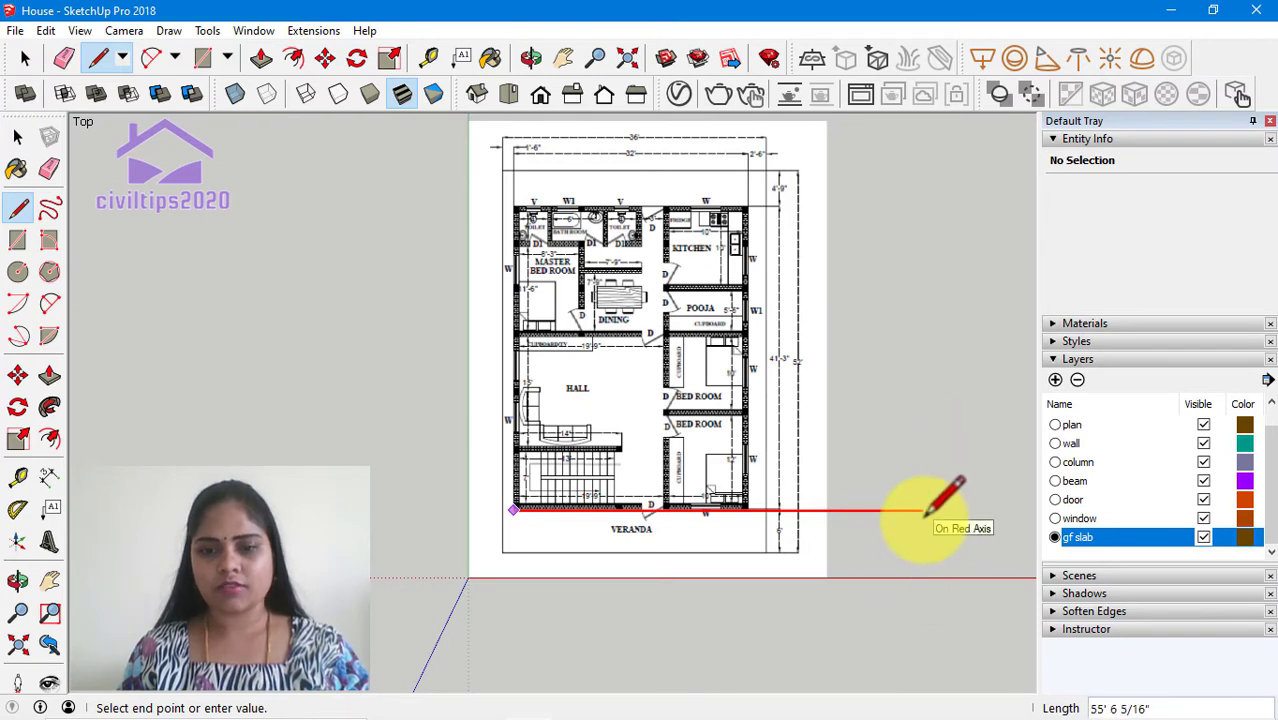
pyautogui.write("32'")
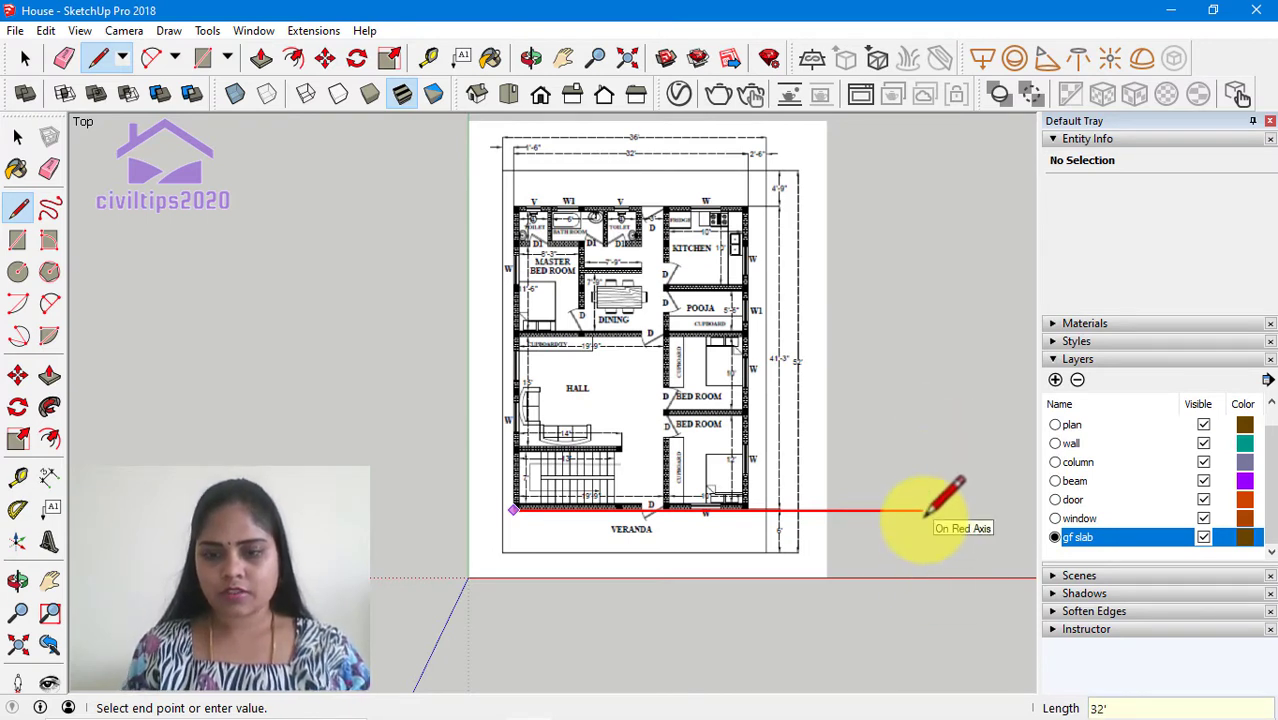
pyautogui.press('Return')
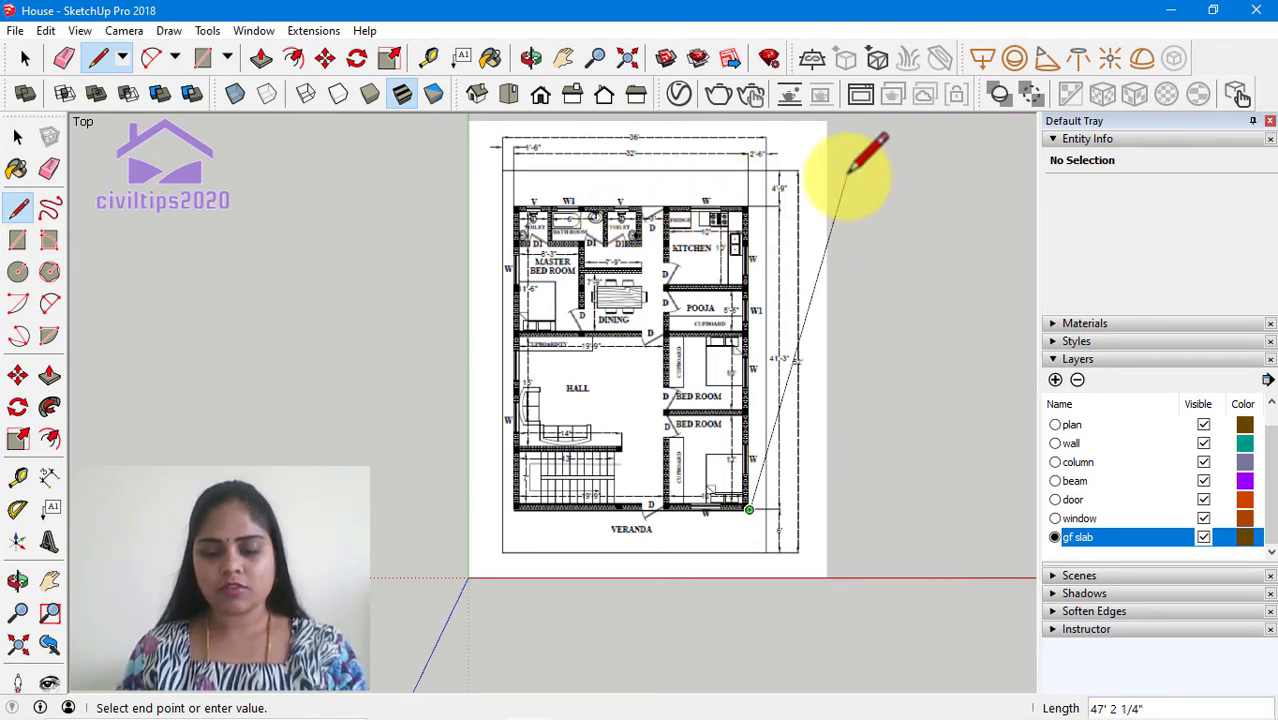
# Step: Continue the slab outline from the front edge's end with a 41'3" side edge along the green axis
pyautogui.press('Left')
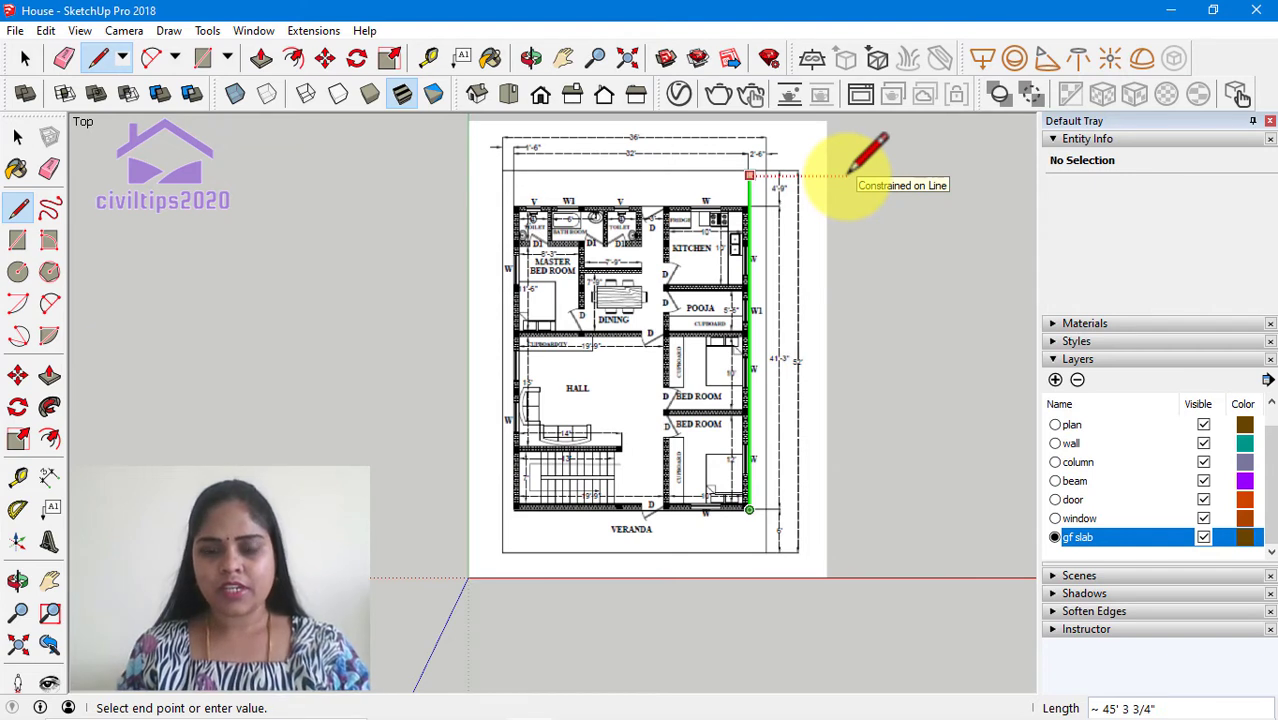
pyautogui.write('41')
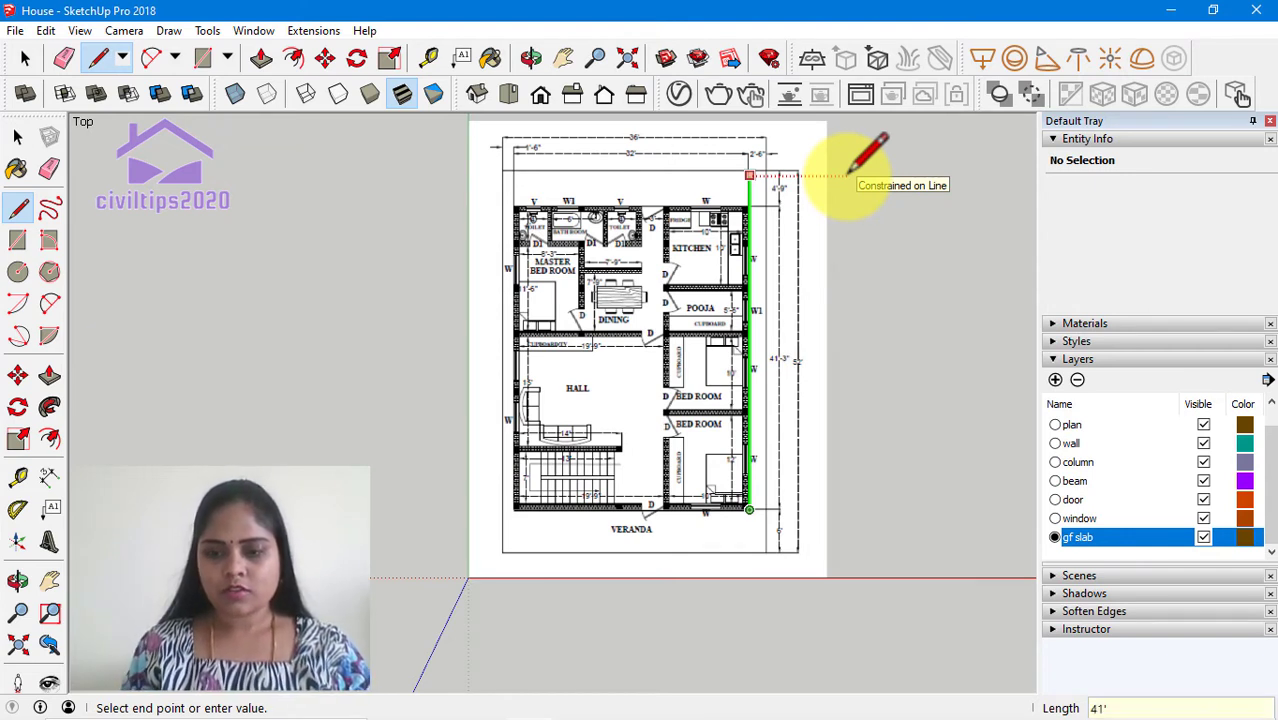
pyautogui.write("'3")
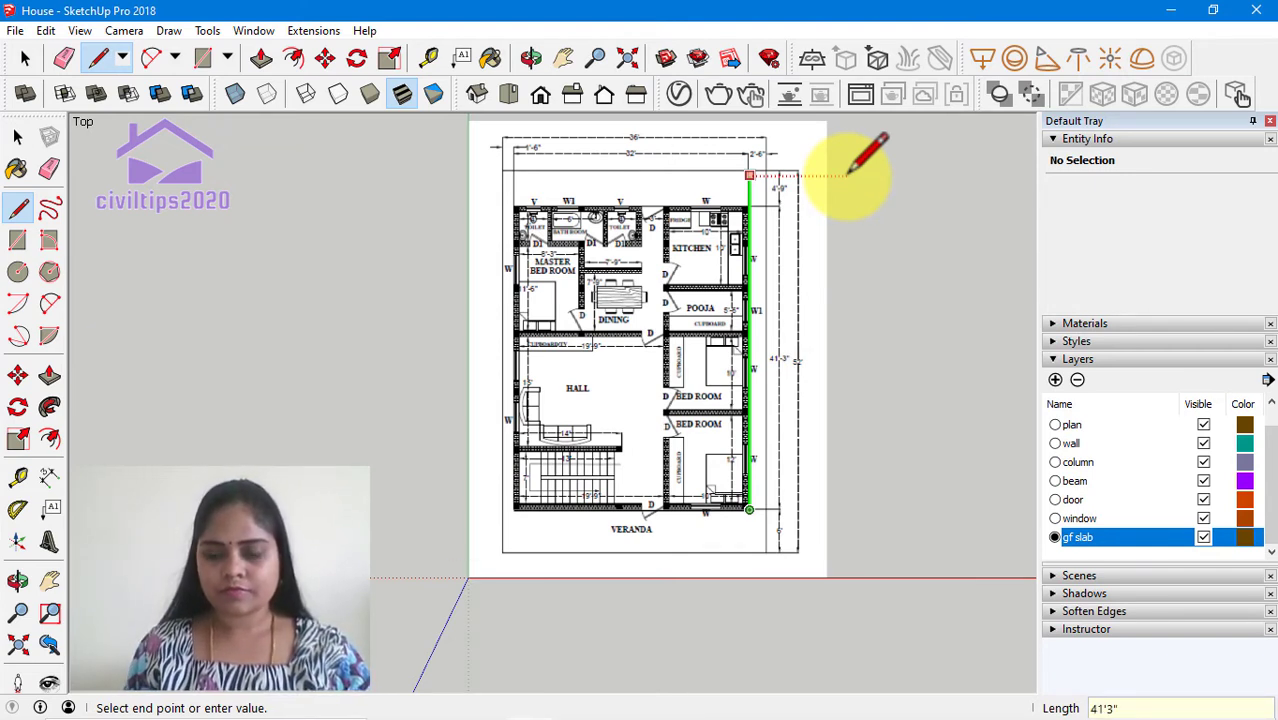
pyautogui.press('Return')
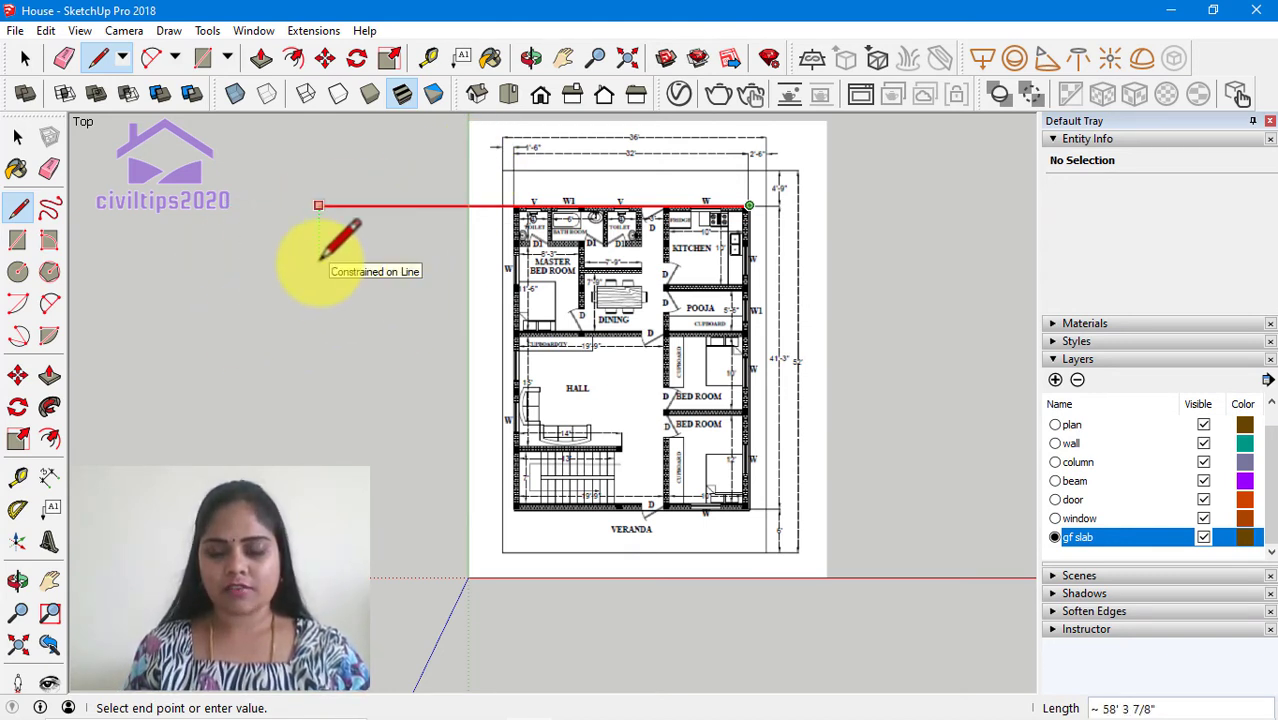
# Step: Draw the 32' rear edge and close the slab outline with a 41'3" edge back to the start corner
pyautogui.write("32'")
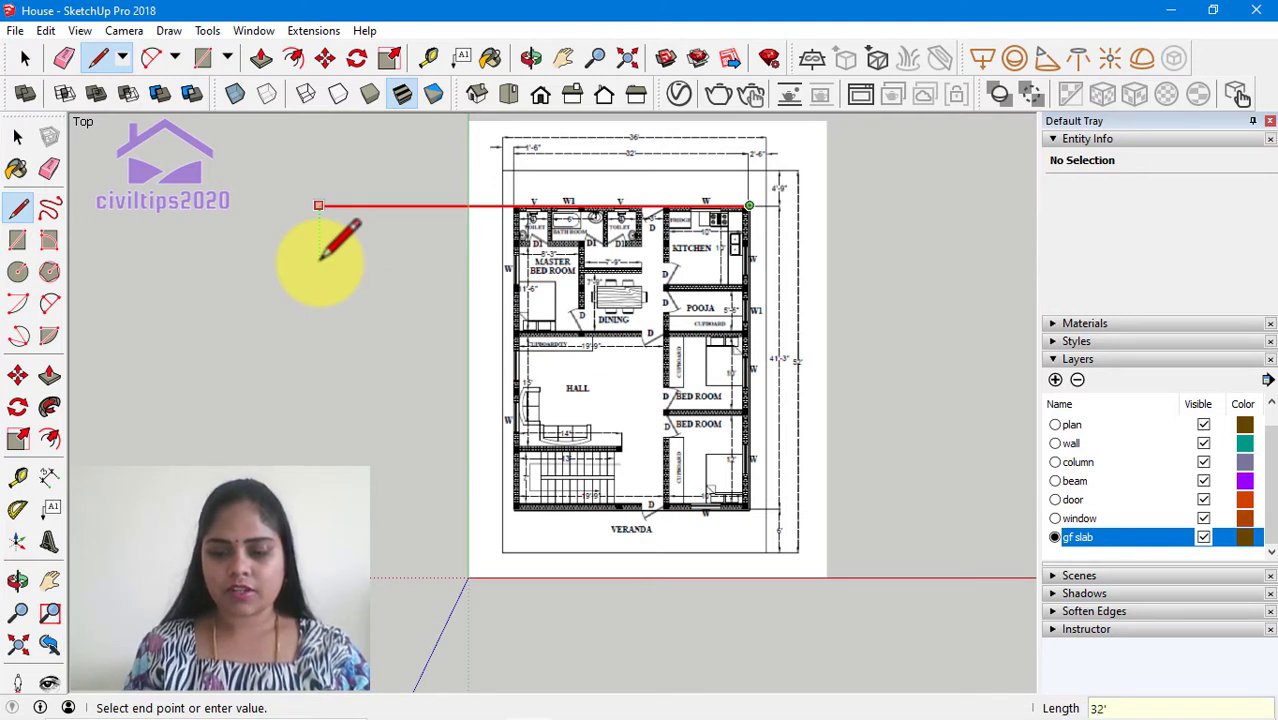
pyautogui.press('Return')
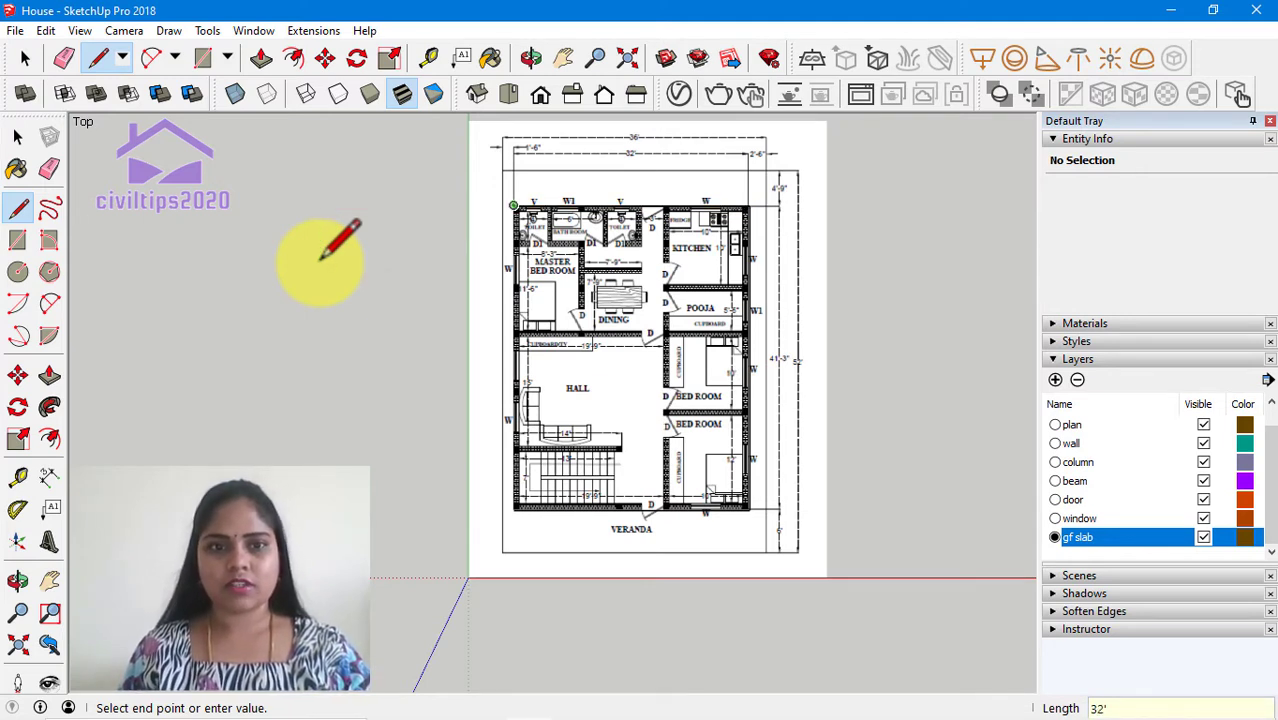
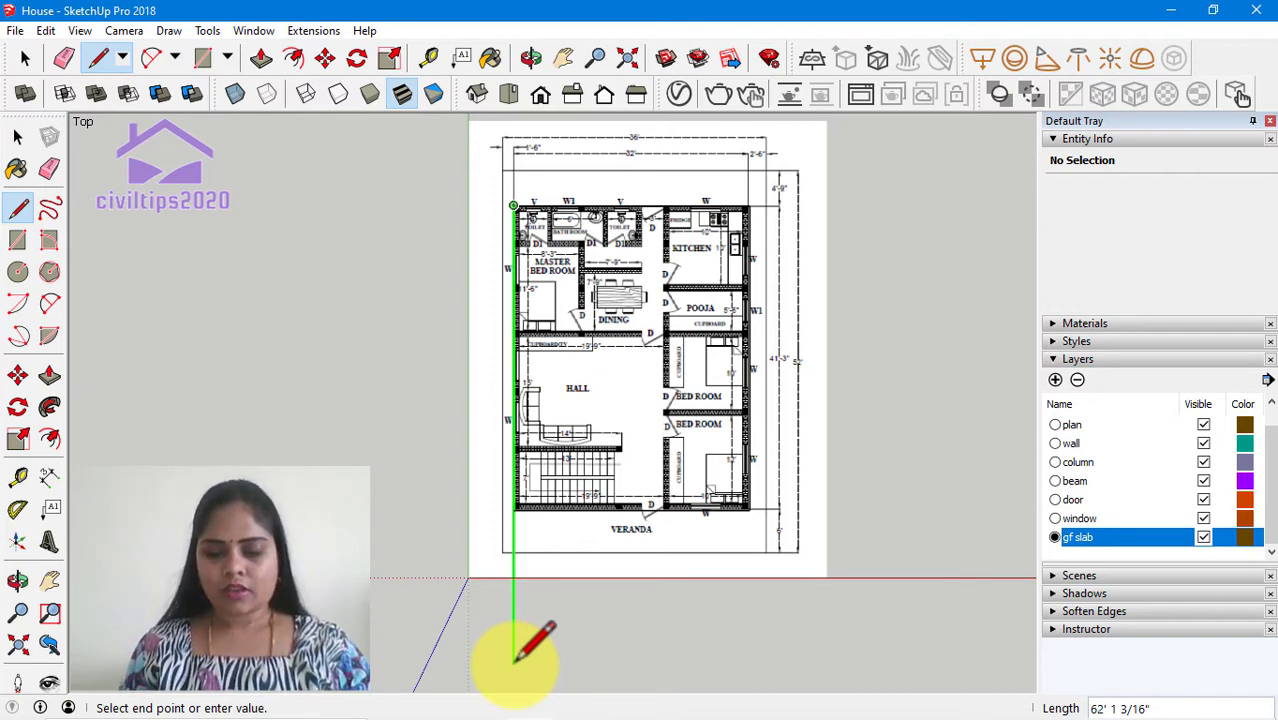
pyautogui.write("41'3")
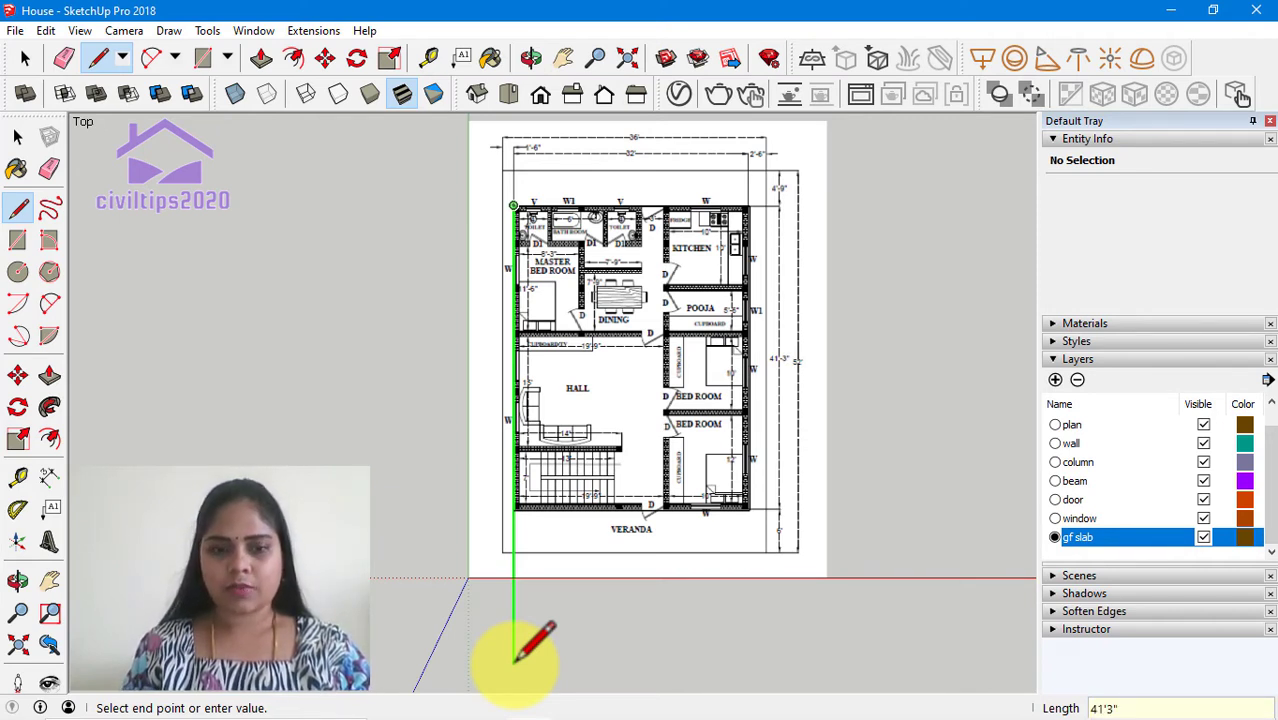
pyautogui.press('Return')
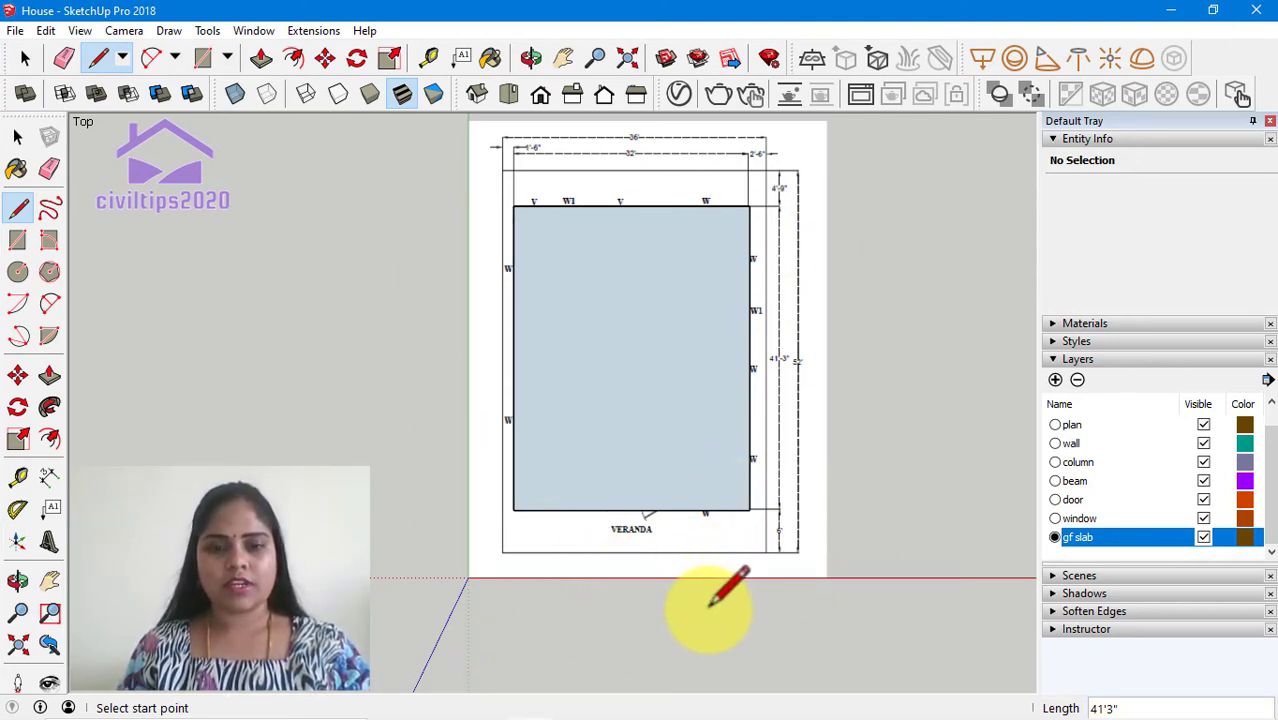
pyautogui.press('space')
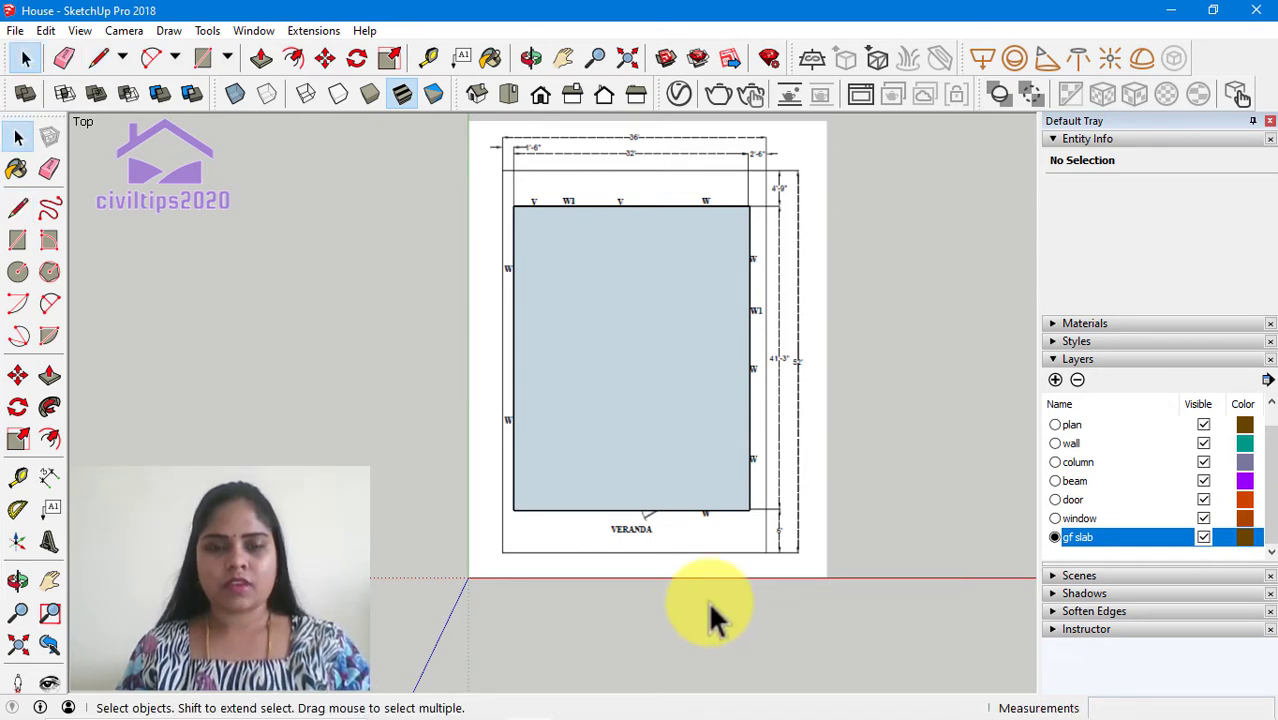
# Step: Switch to the isometric view and activate Push/Pull for the slab face
pyautogui.click(470, 97)
pyautogui.scroll(2, 692, 533)
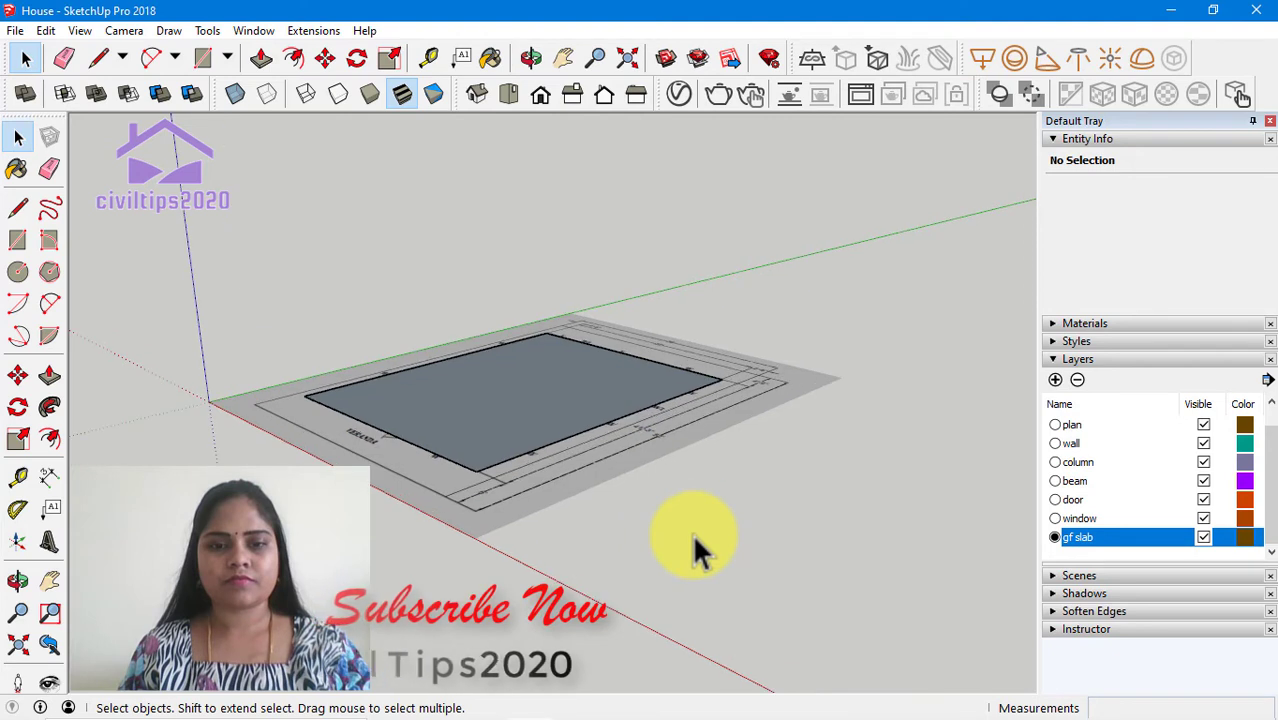
pyautogui.click(580, 477)
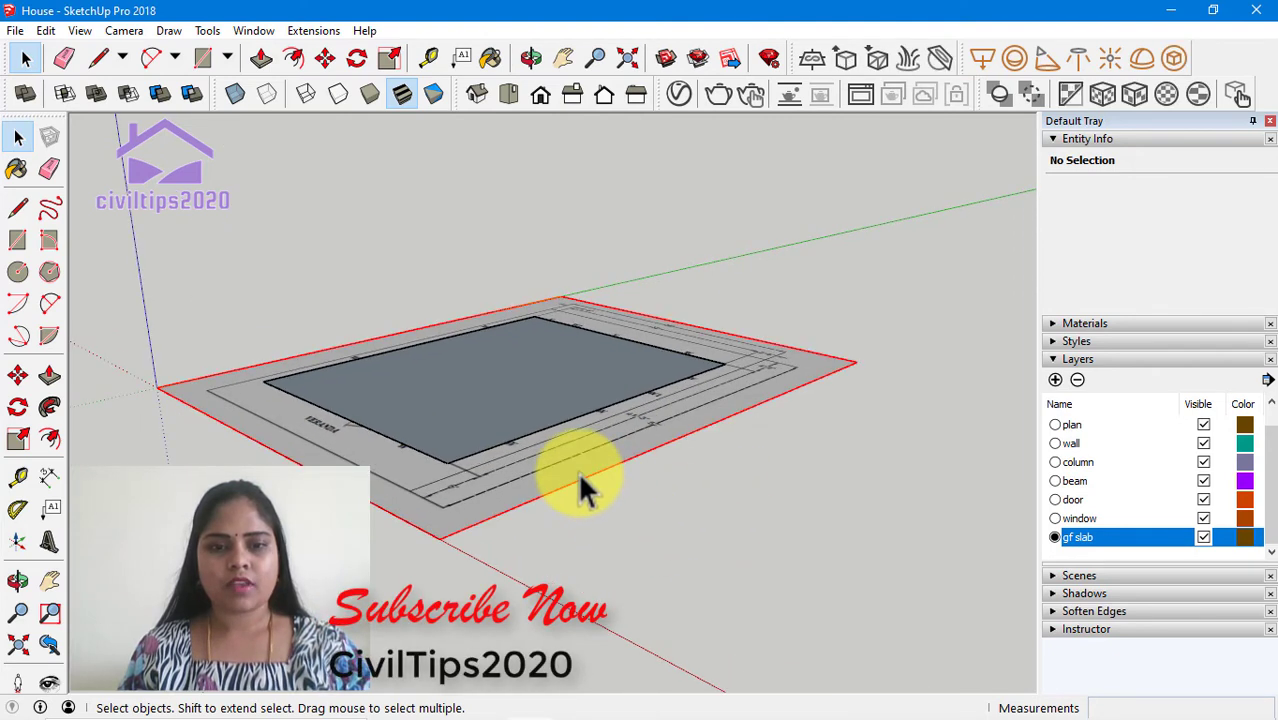
pyautogui.click(700, 510)
pyautogui.click(512, 427)
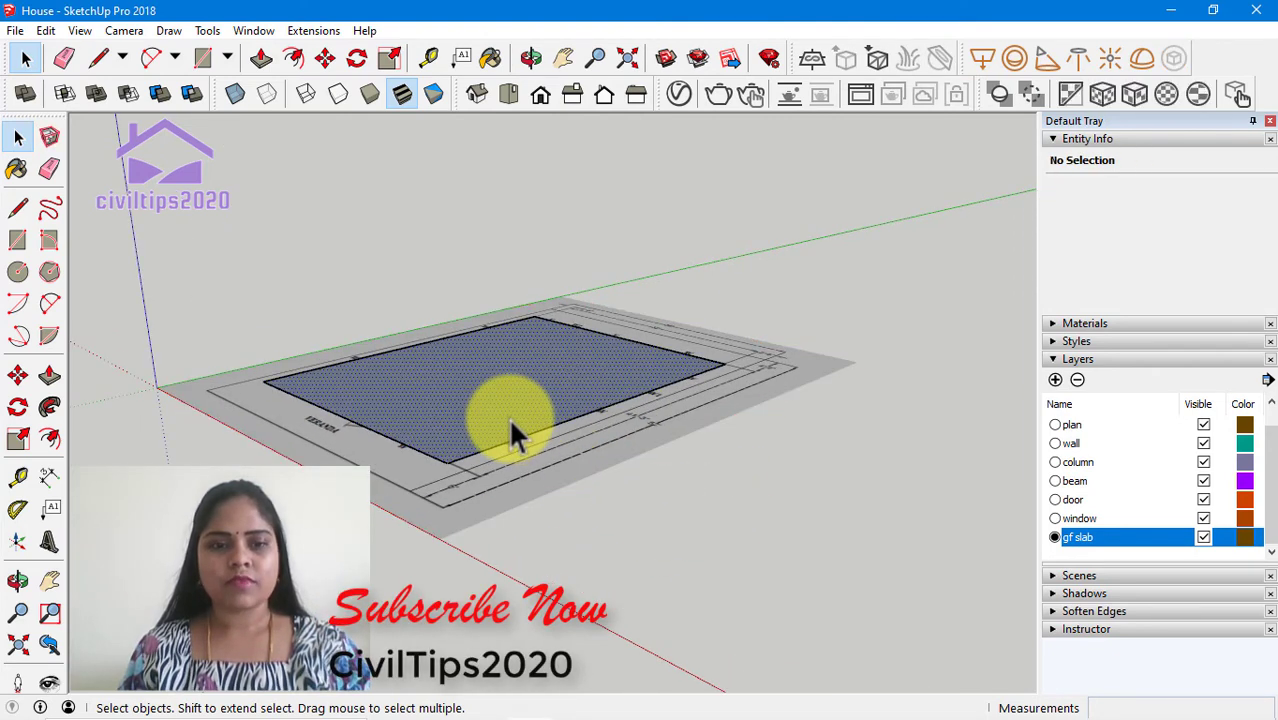
pyautogui.click(261, 57)
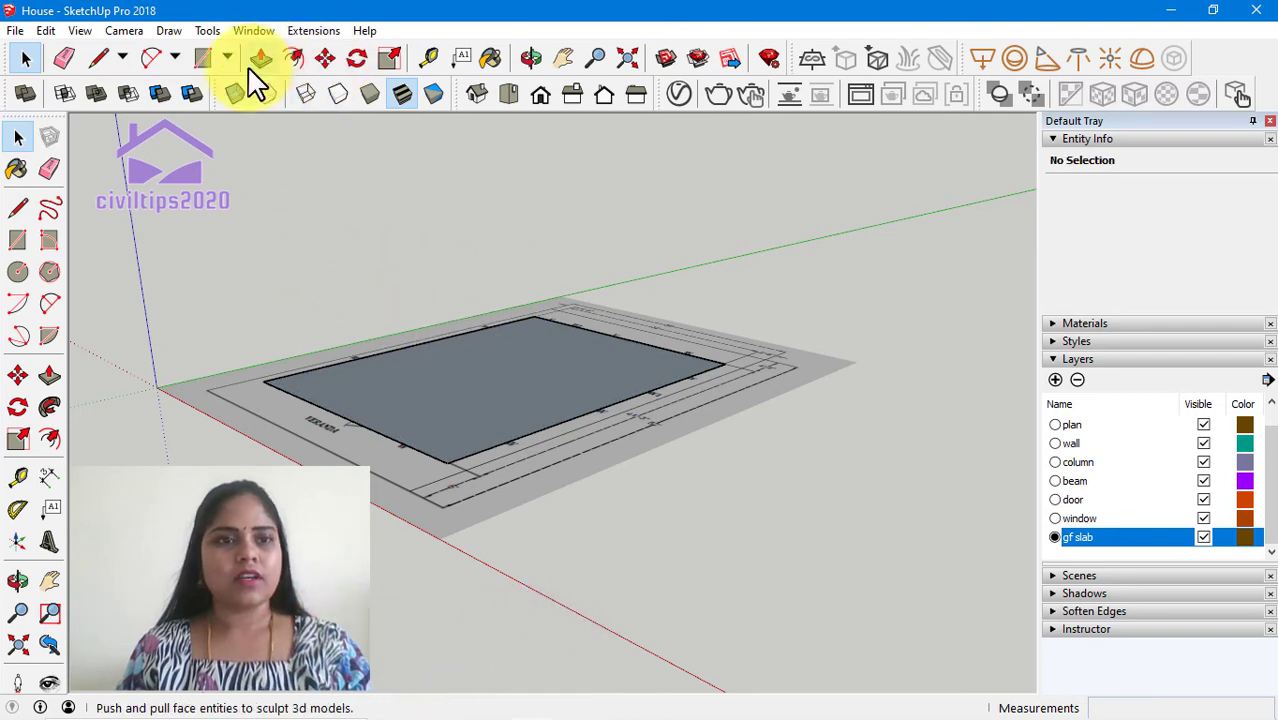
pyautogui.click(435, 415)
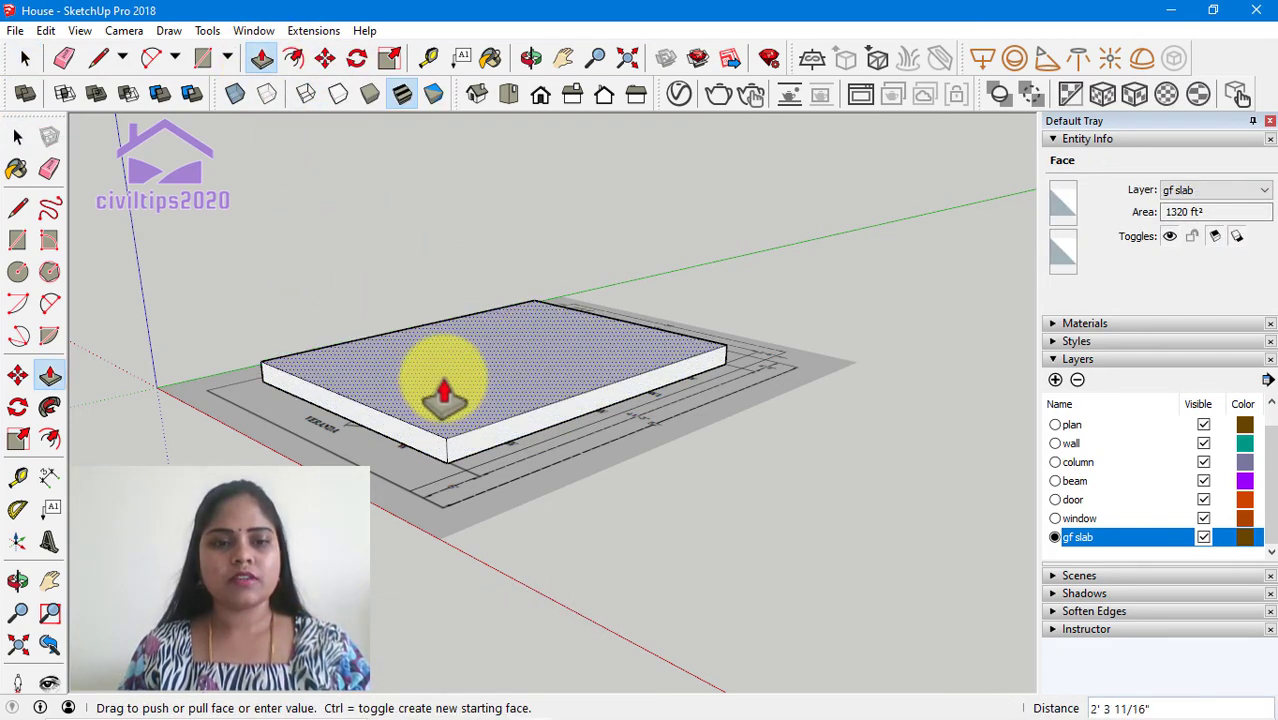
pyautogui.click(444, 396)
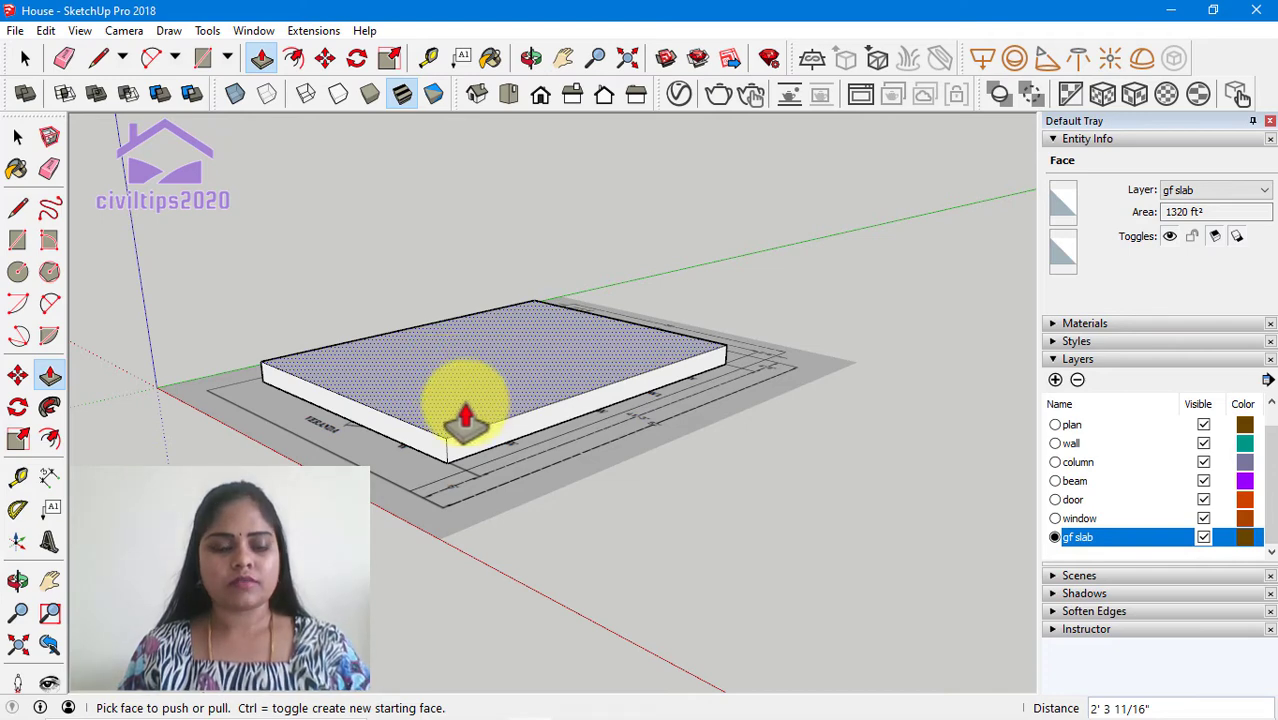
pyautogui.hotkey('ctrl', 'z')
# Step: Extrude the slab face upward by 1' with Push/Pull
pyautogui.click(472, 435)
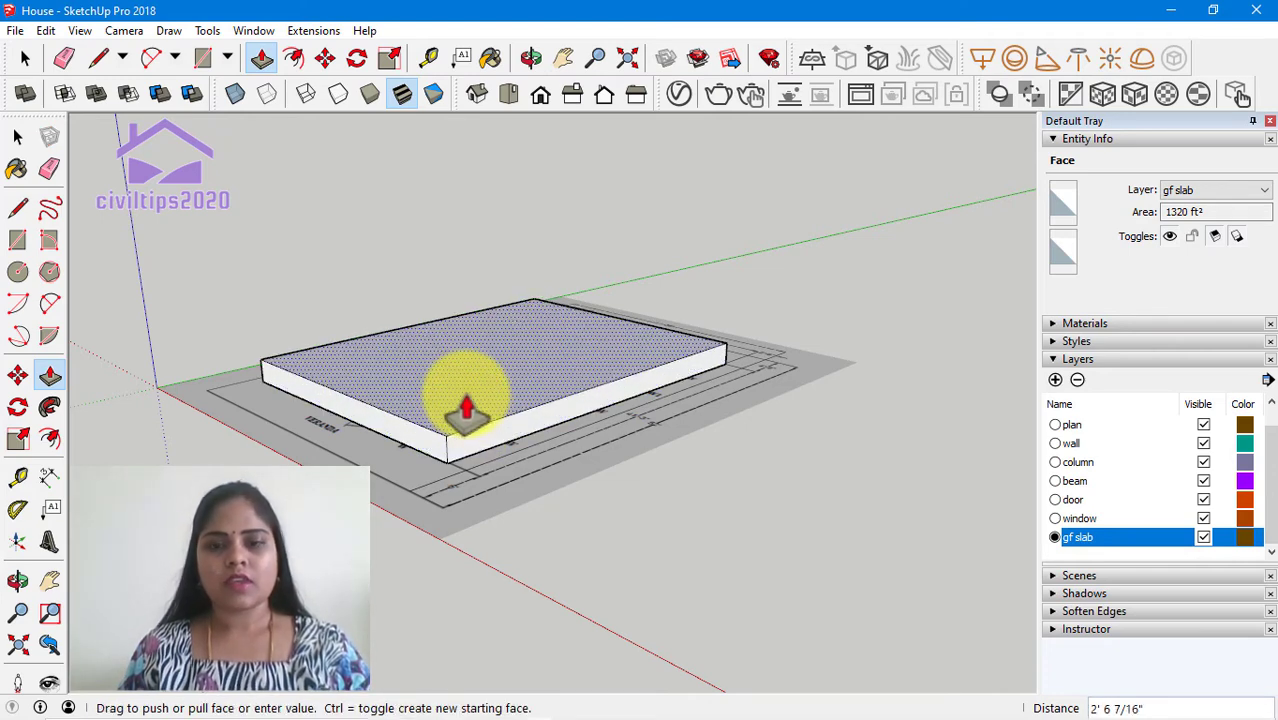
pyautogui.write('1')
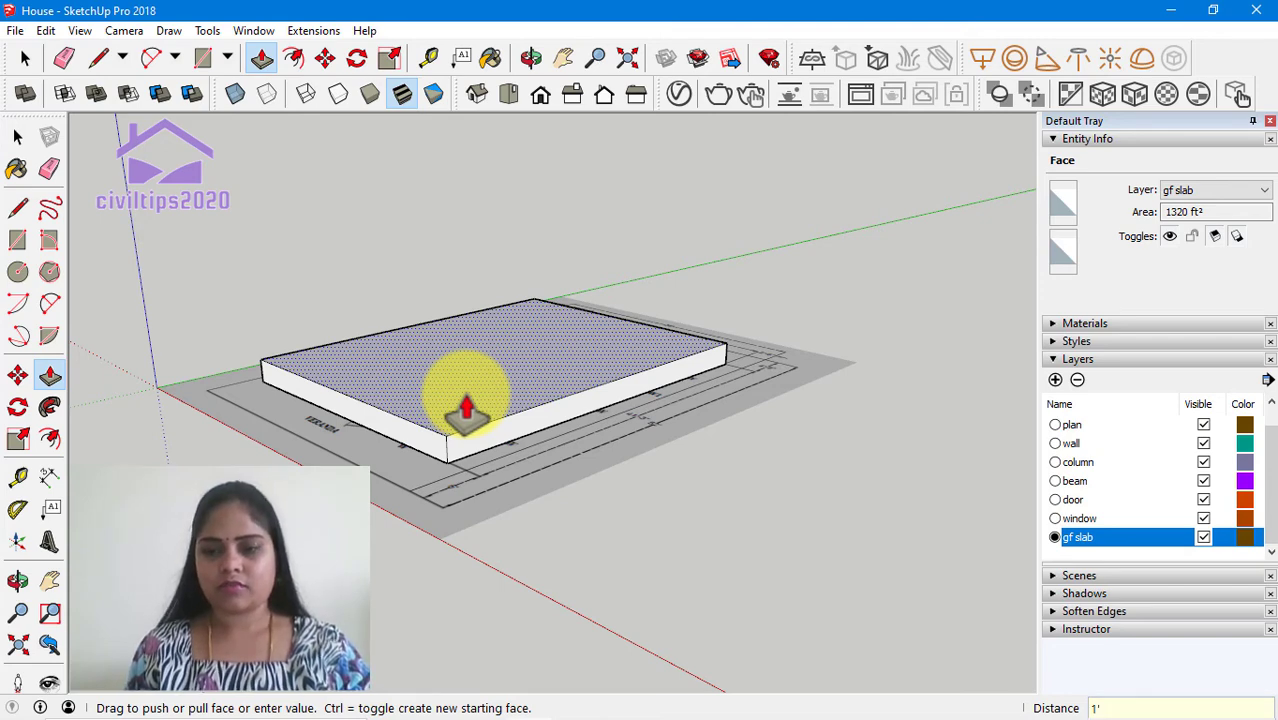
pyautogui.press('Return')
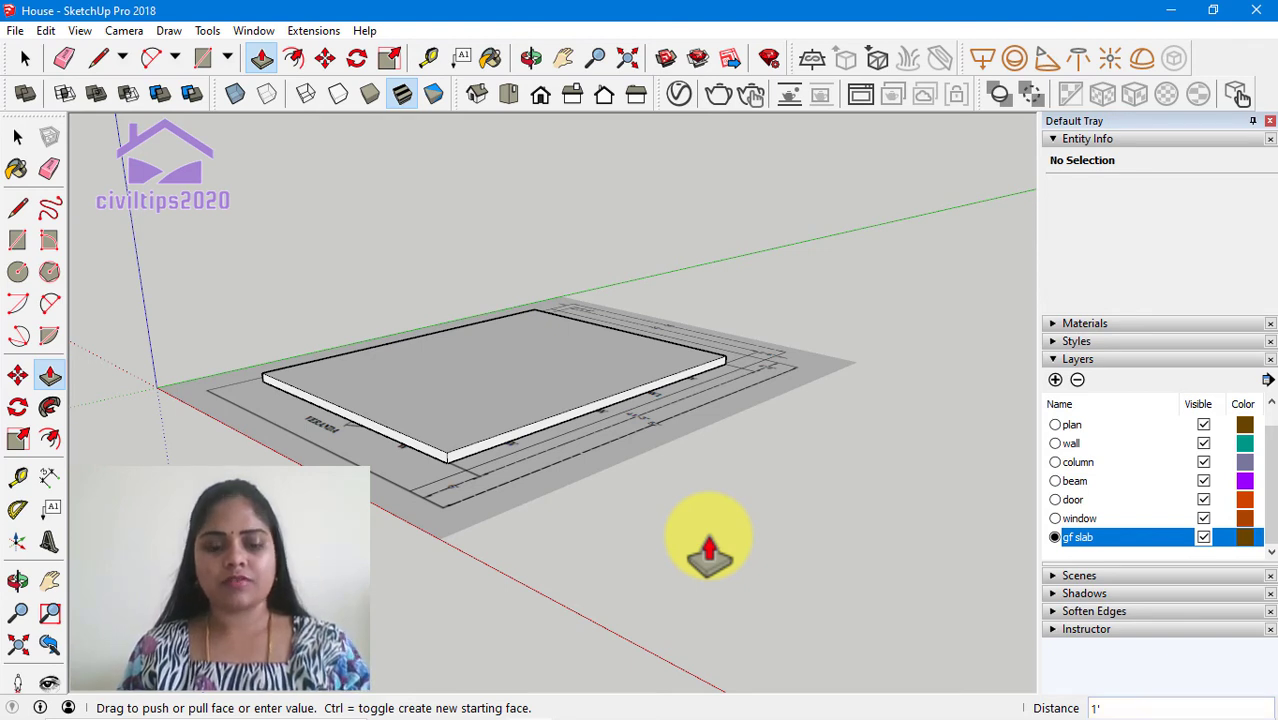
pyautogui.press('space')
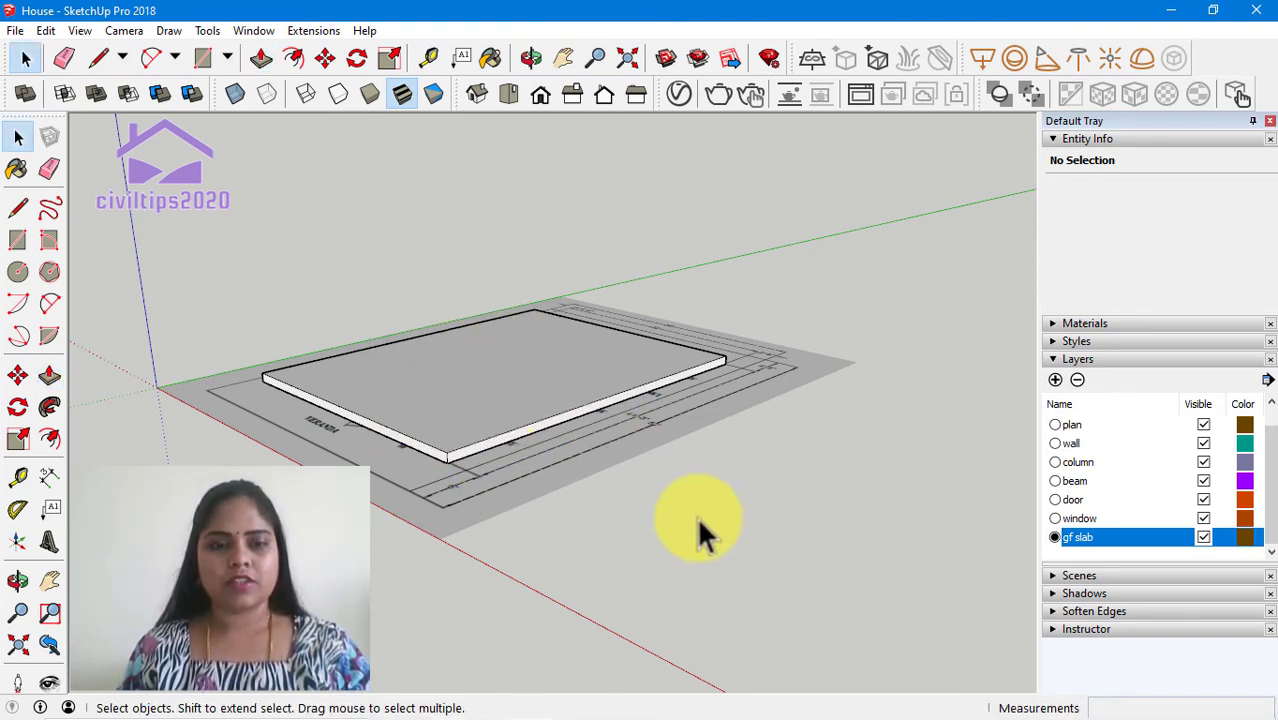
# Step: Draw a small rectangle on the slab's top face, near its middle
pyautogui.scroll(-3, 756, 480)
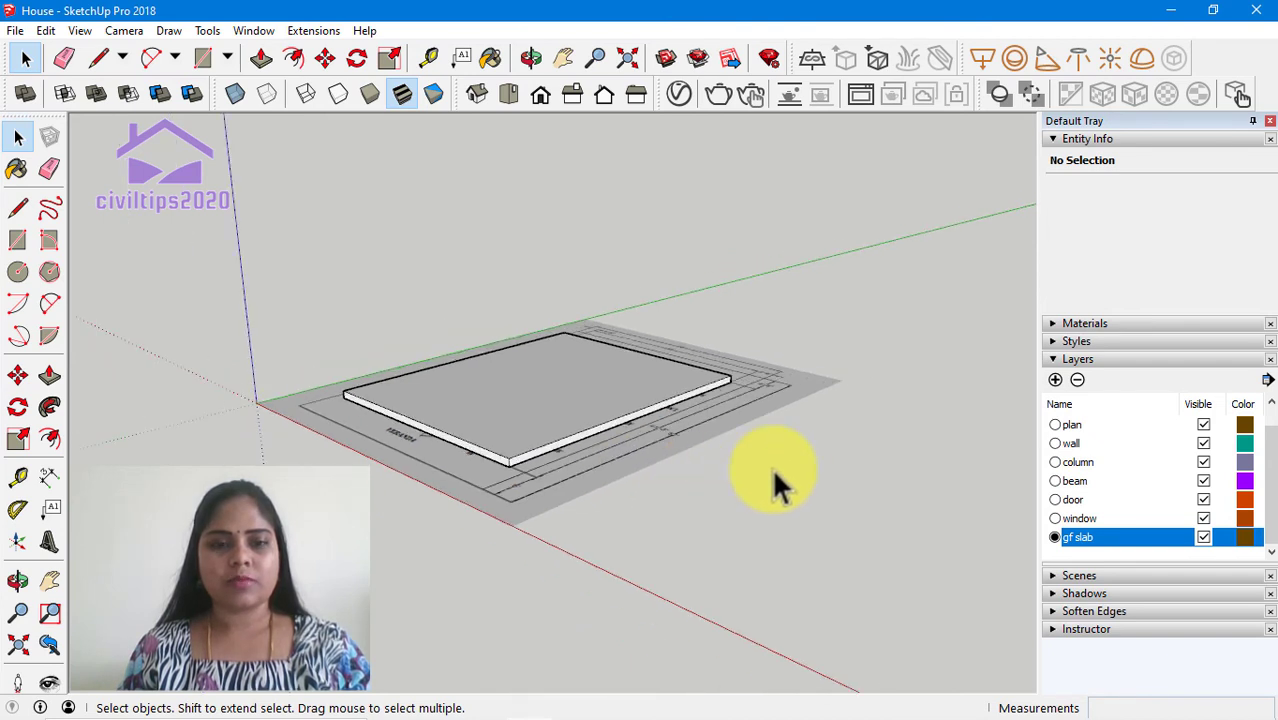
pyautogui.scroll(3, 771, 467)
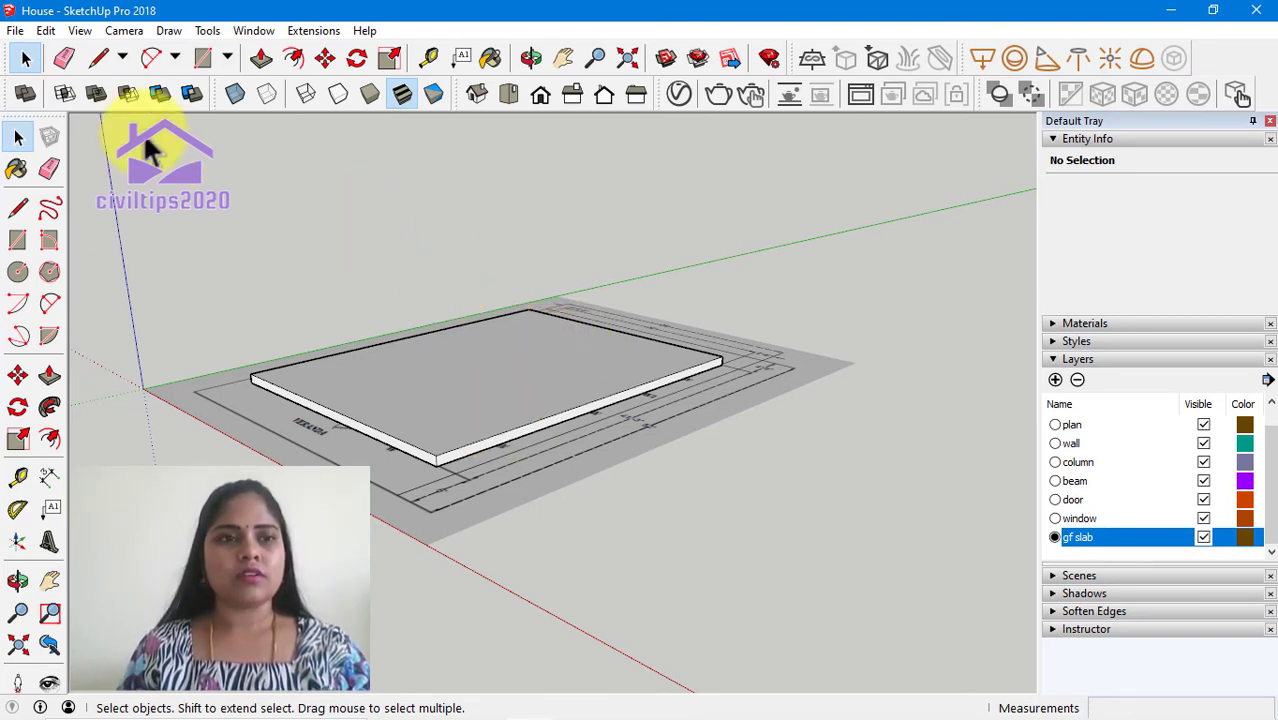
pyautogui.click(210, 58)
pyautogui.click(423, 377)
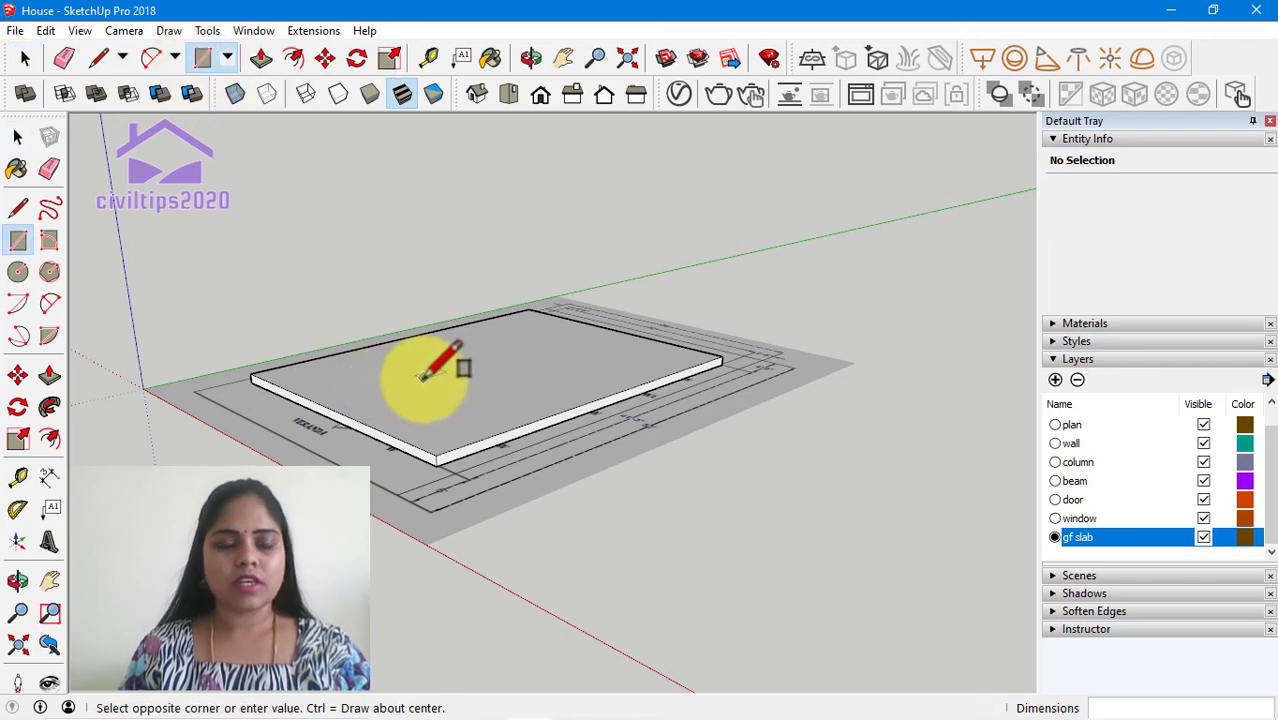
pyautogui.click(482, 378)
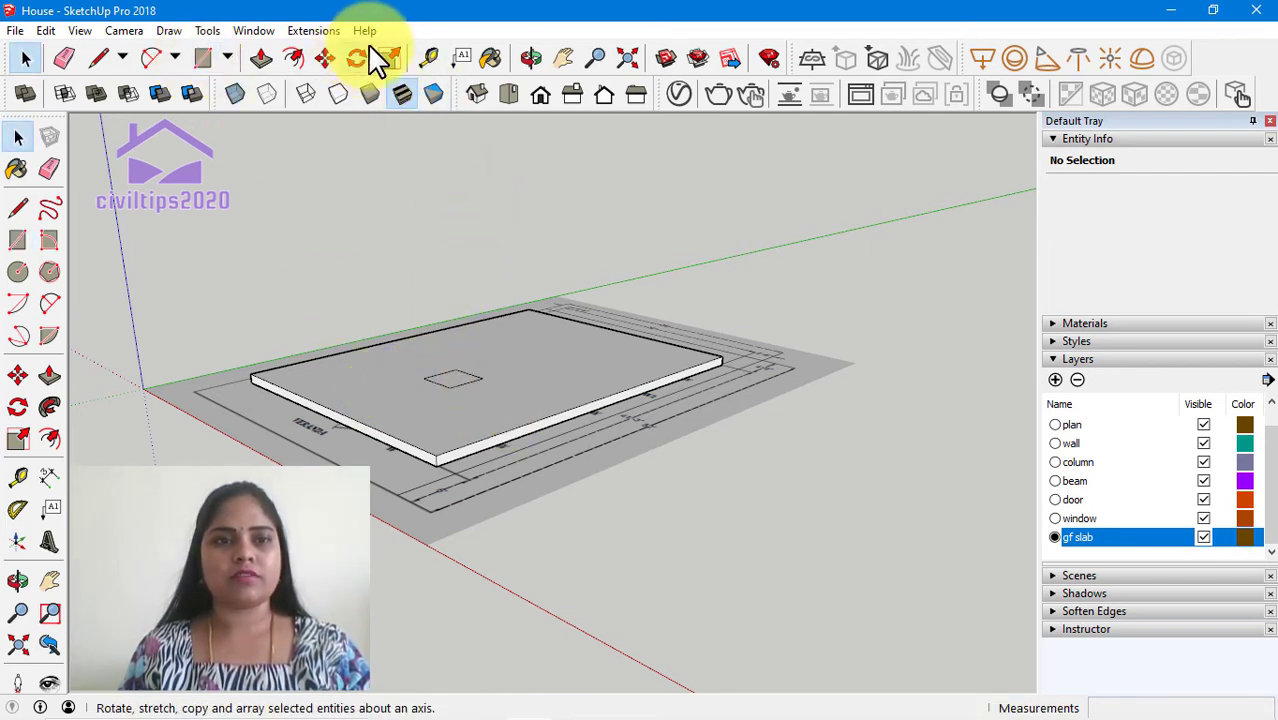
# Step: Extrude the small rectangle on the slab's top face upward into a low box with Push/Pull
pyautogui.click(261, 58)
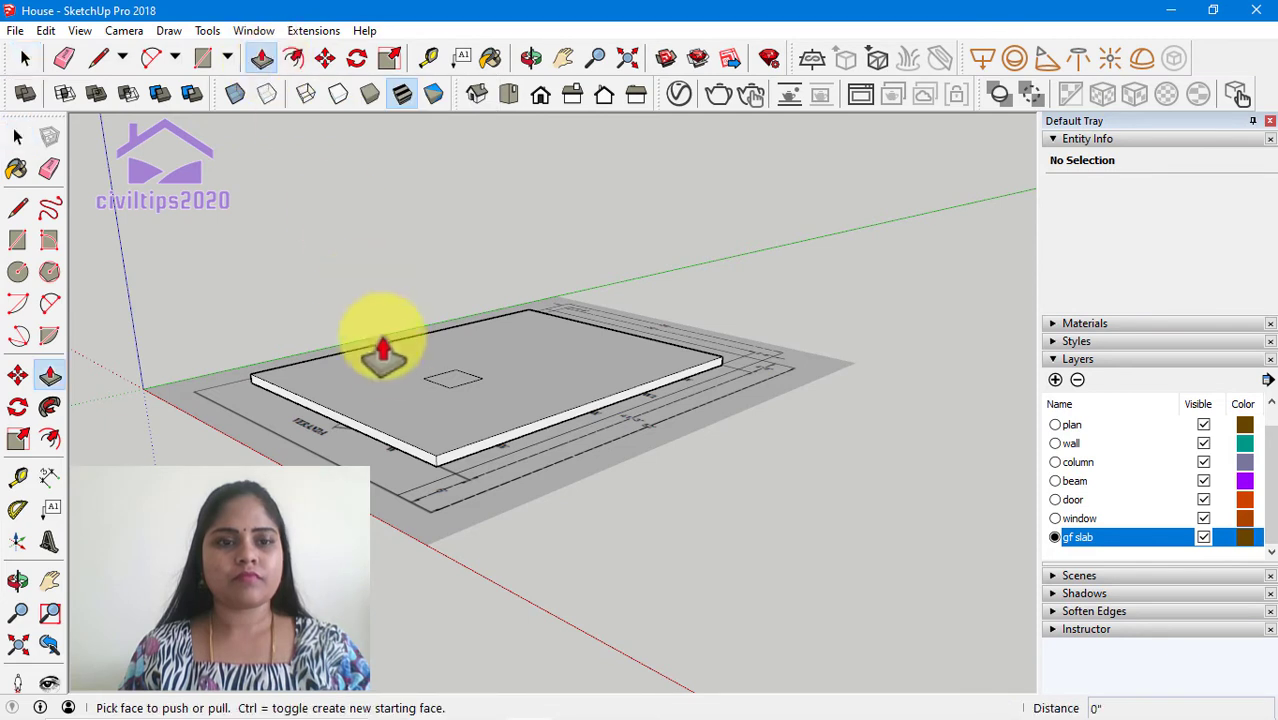
pyautogui.click(447, 376)
pyautogui.click(460, 390)
pyautogui.press('space')
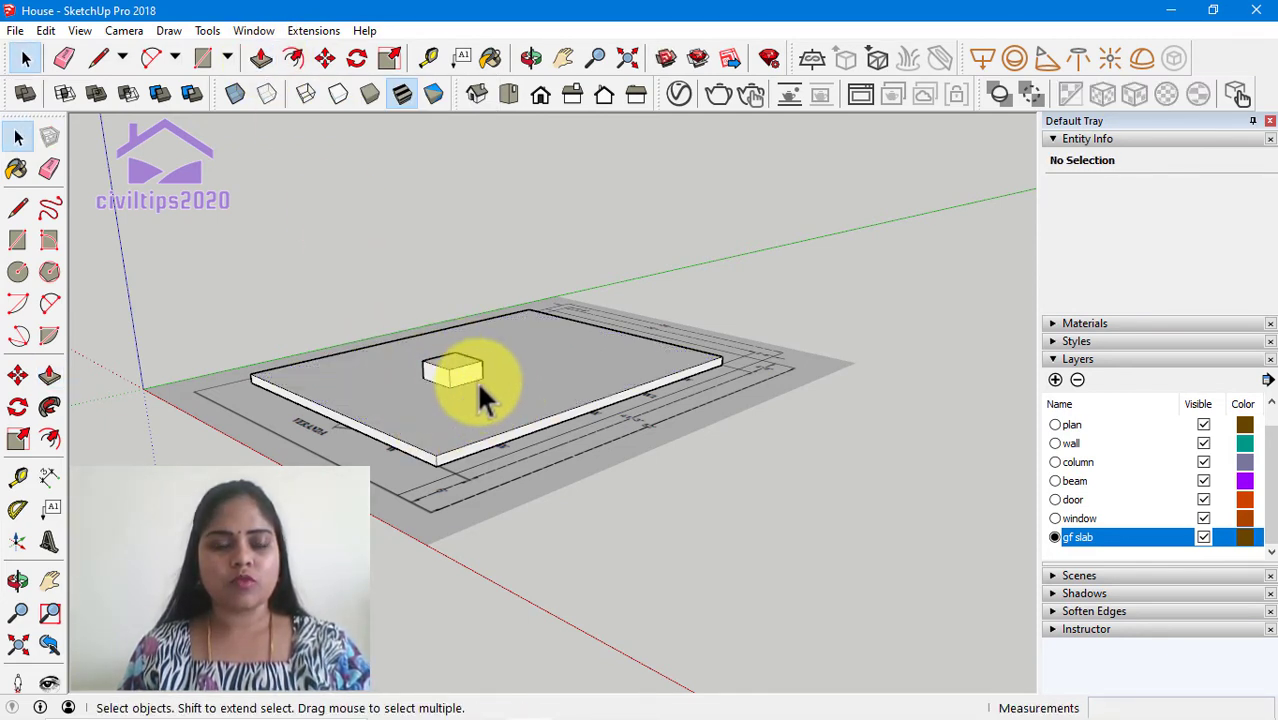
# Step: Try to move part of the small box across the slab, and undo back to the plain slab without the box
pyautogui.click(325, 58)
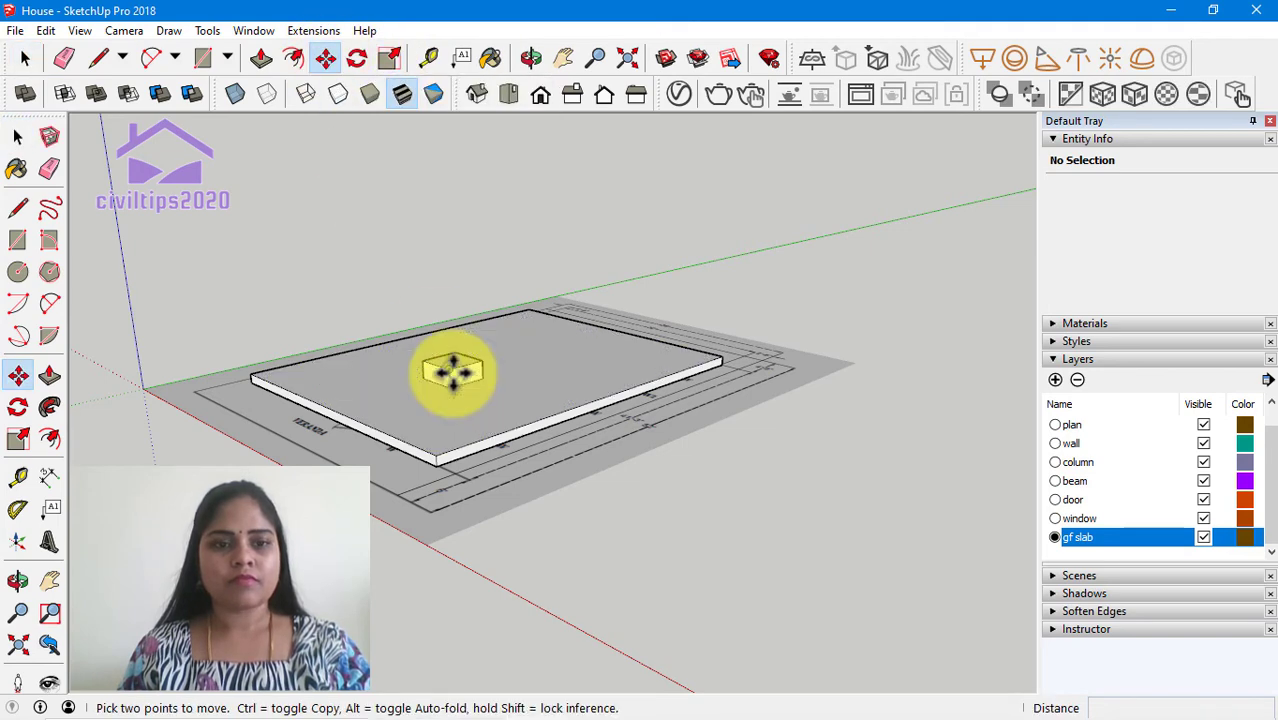
pyautogui.click(448, 367)
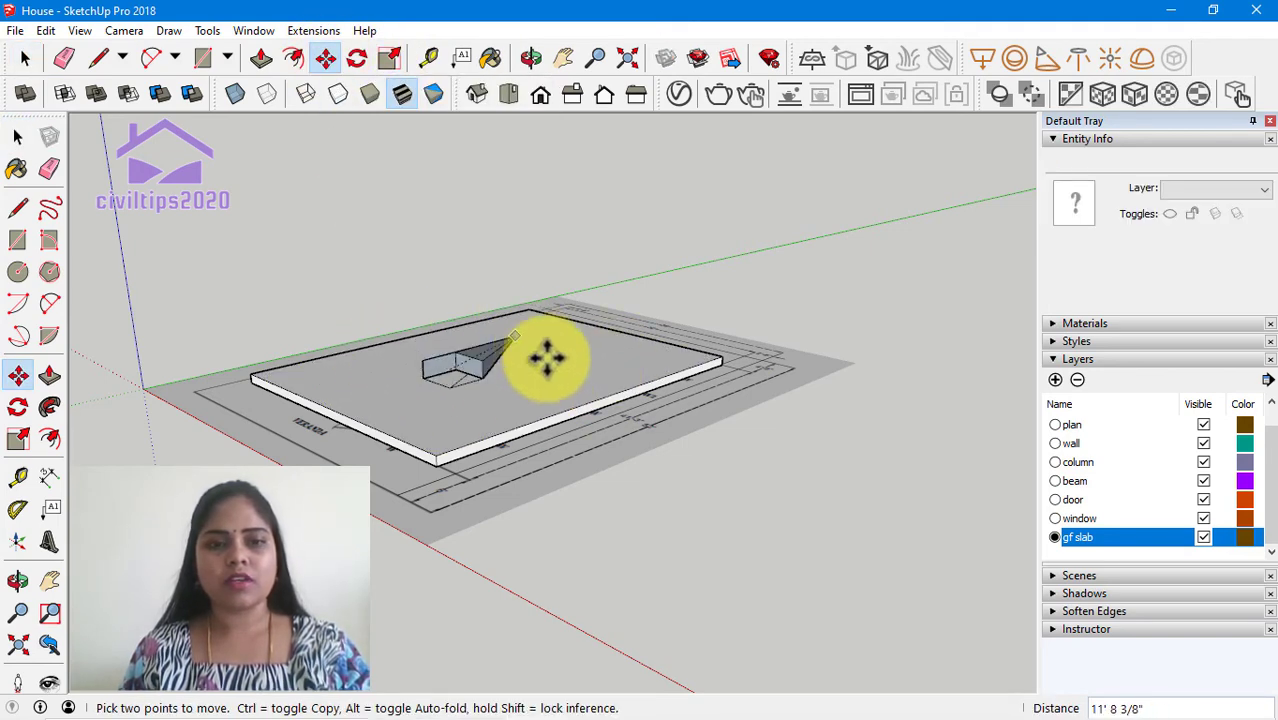
pyautogui.click(497, 368)
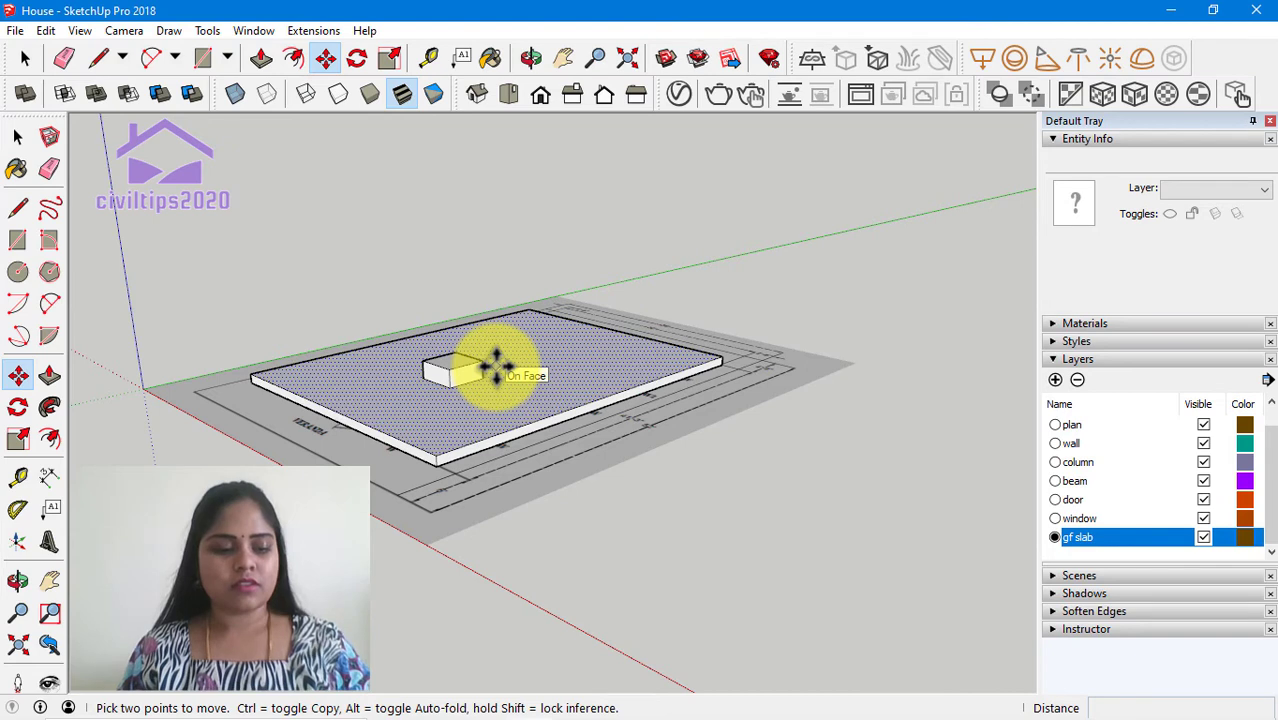
pyautogui.hotkey('ctrl', 'z')
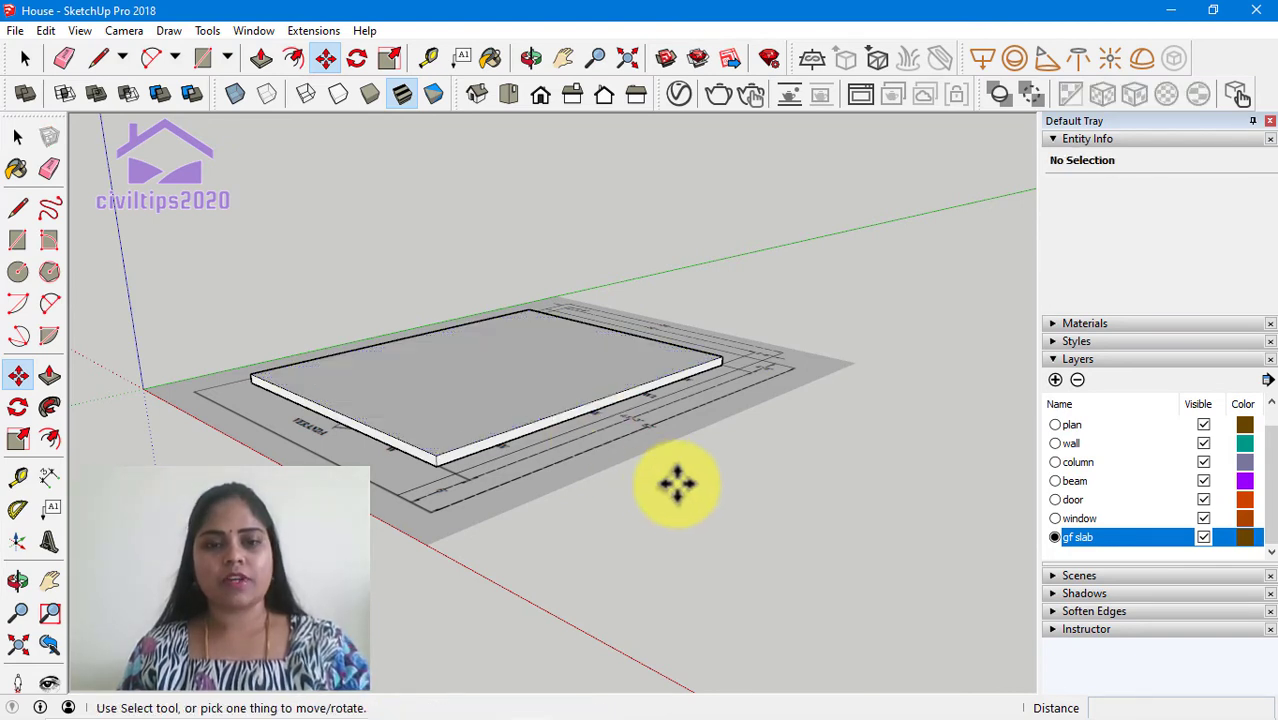
pyautogui.press('space')
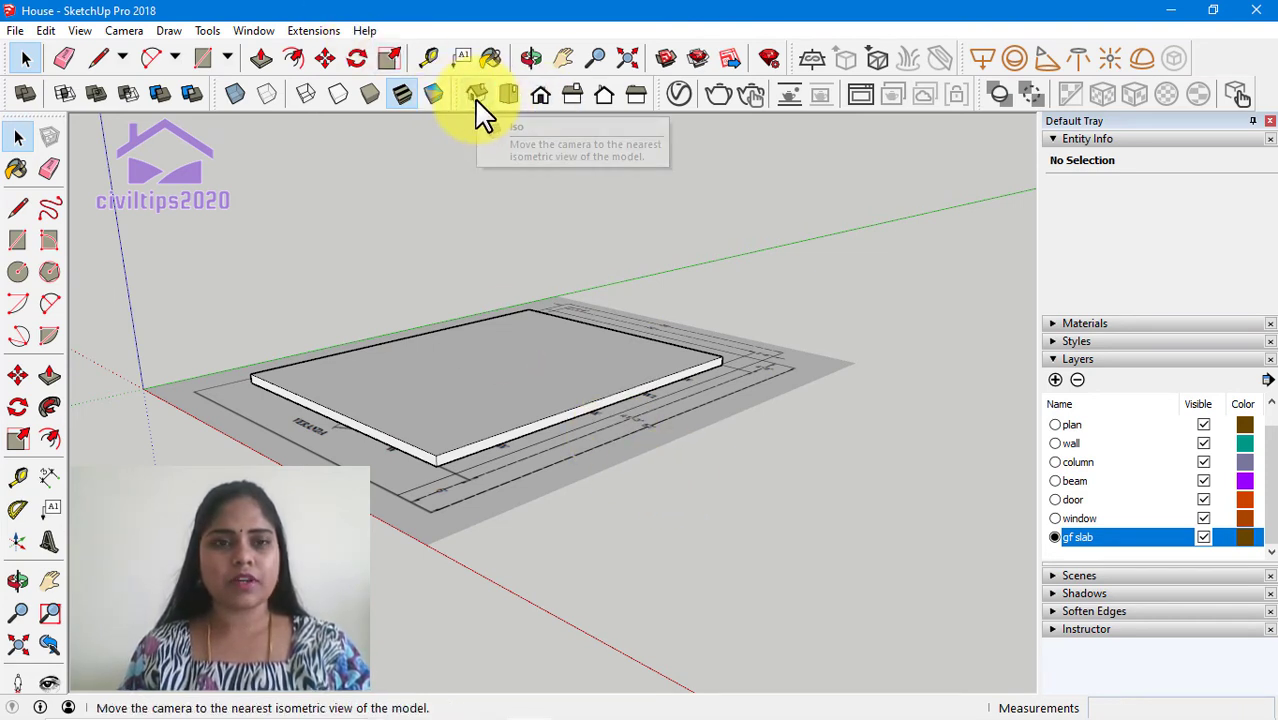
# Step: Select all connected faces and edges of the slab and make them a group
pyautogui.doubleClick(476, 432)
pyautogui.click(475, 425)
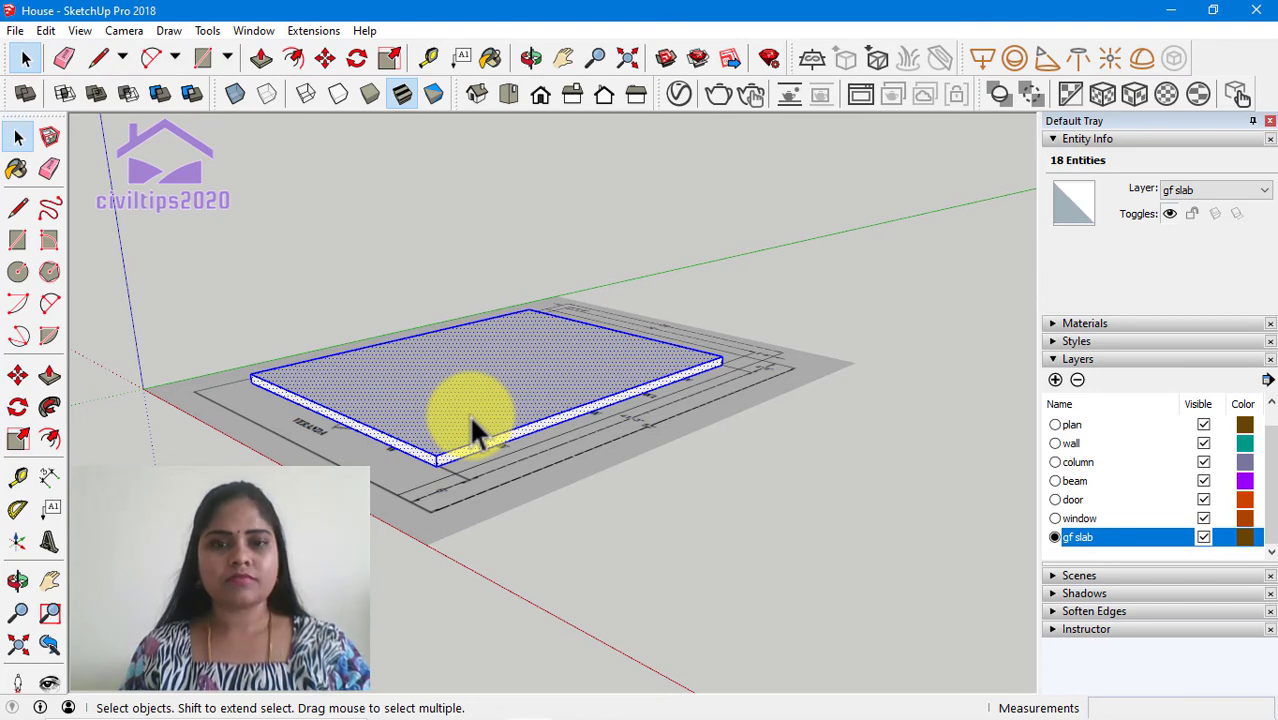
pyautogui.rightClick(471, 418)
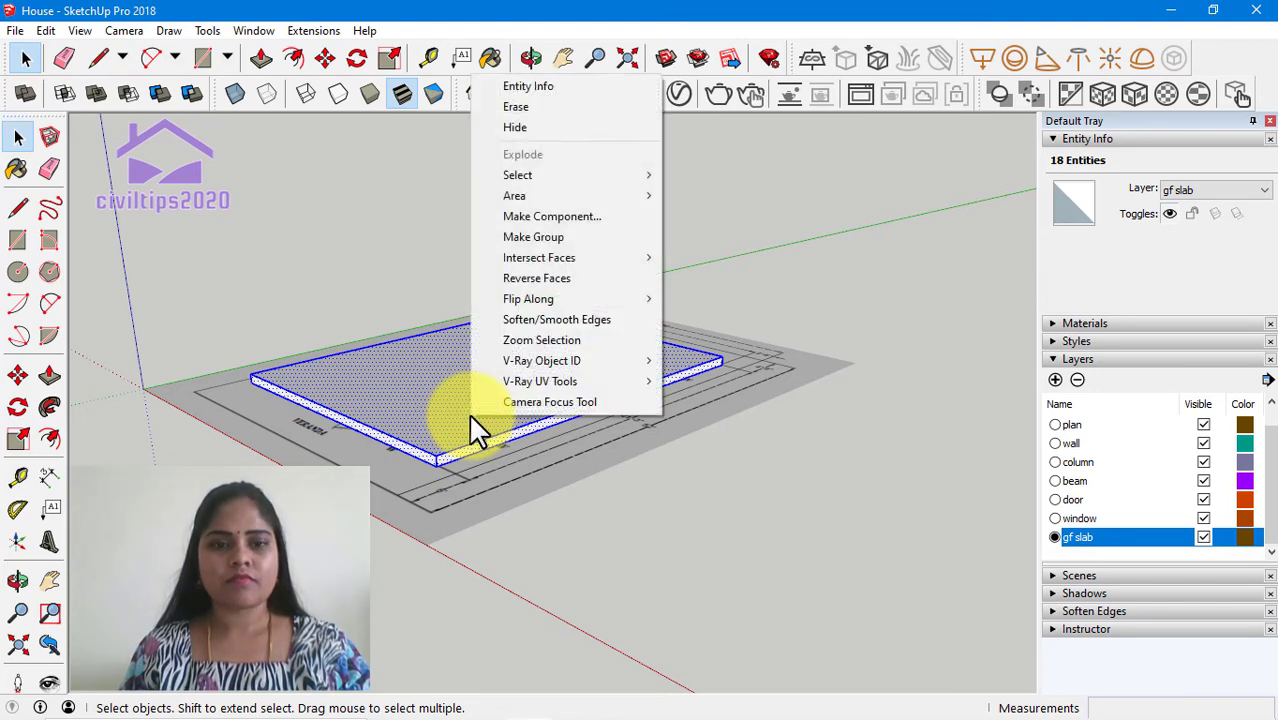
pyautogui.click(553, 250)
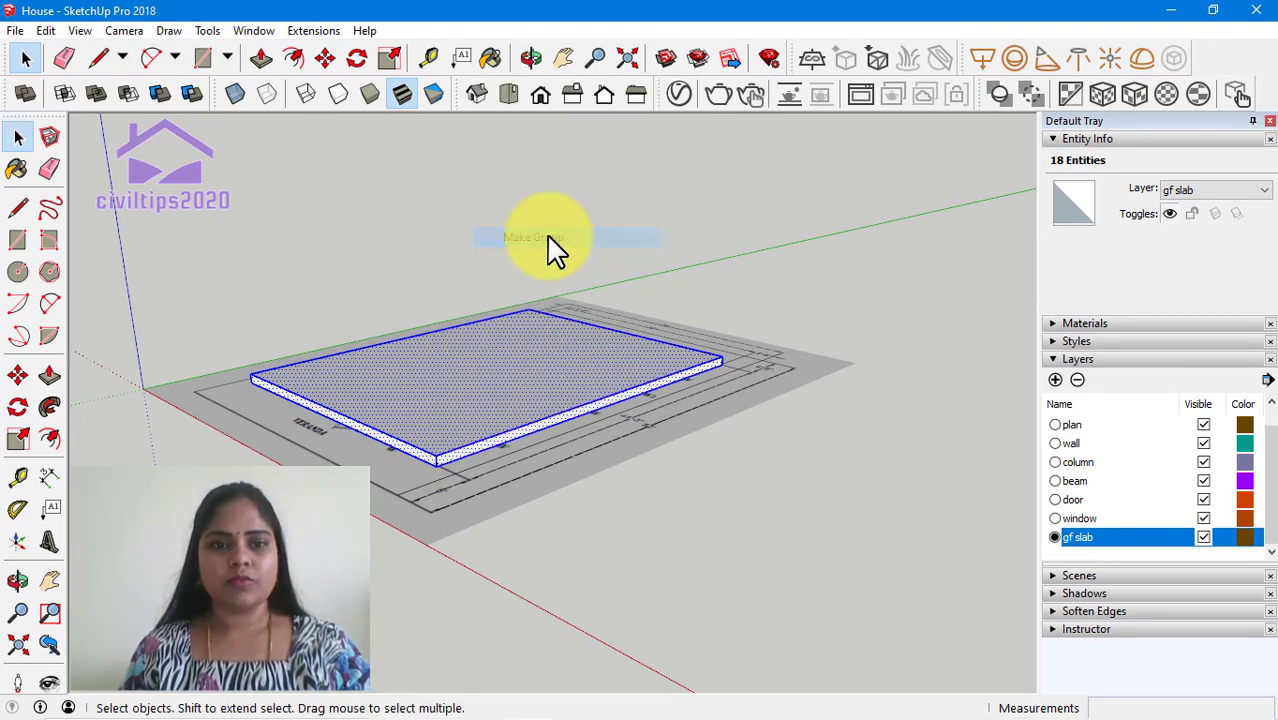
pyautogui.click(693, 560)
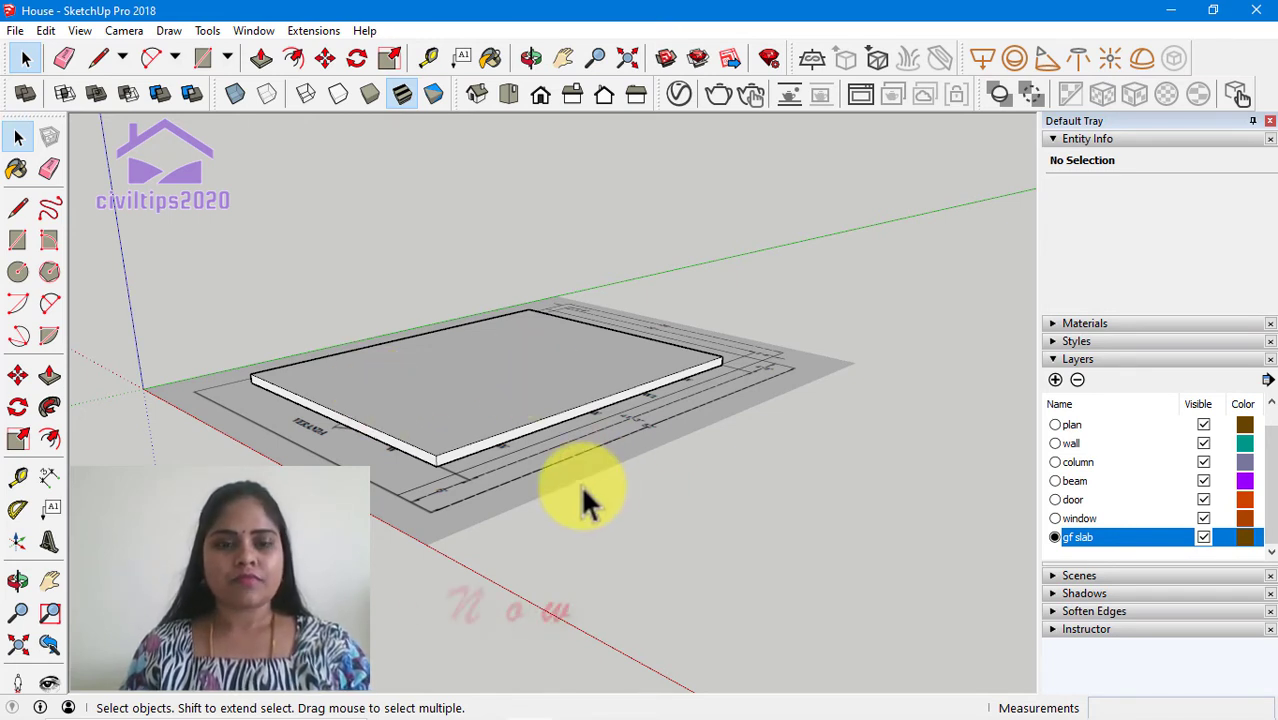
# Step: Unlock the floor plan group lying beneath the slab
pyautogui.click(510, 95)
pyautogui.scroll(-3, 847, 454)
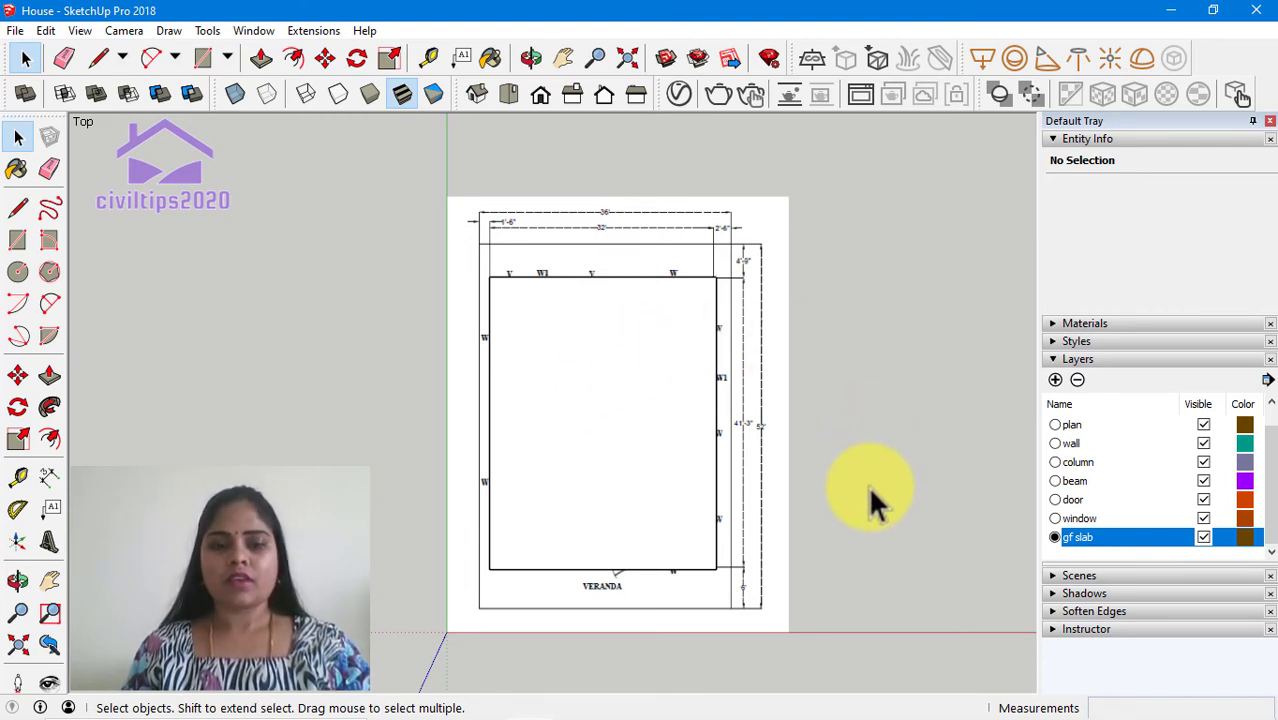
pyautogui.click(481, 104)
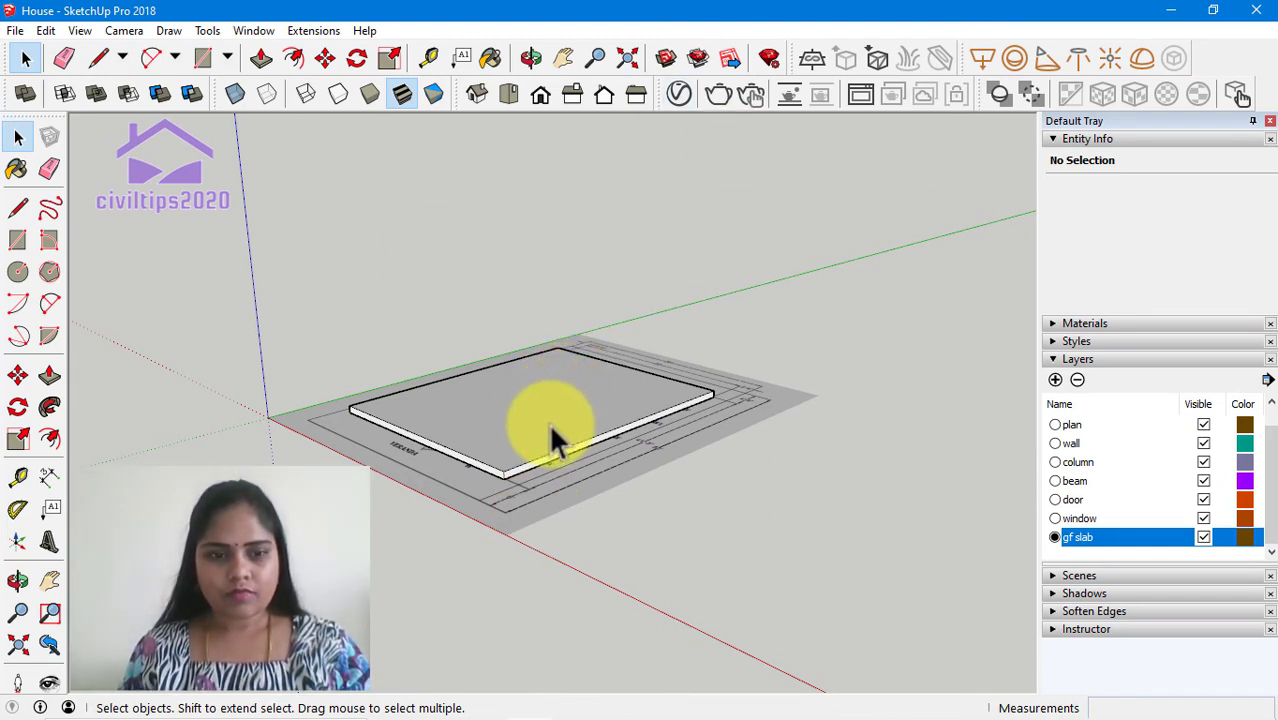
pyautogui.click(597, 497)
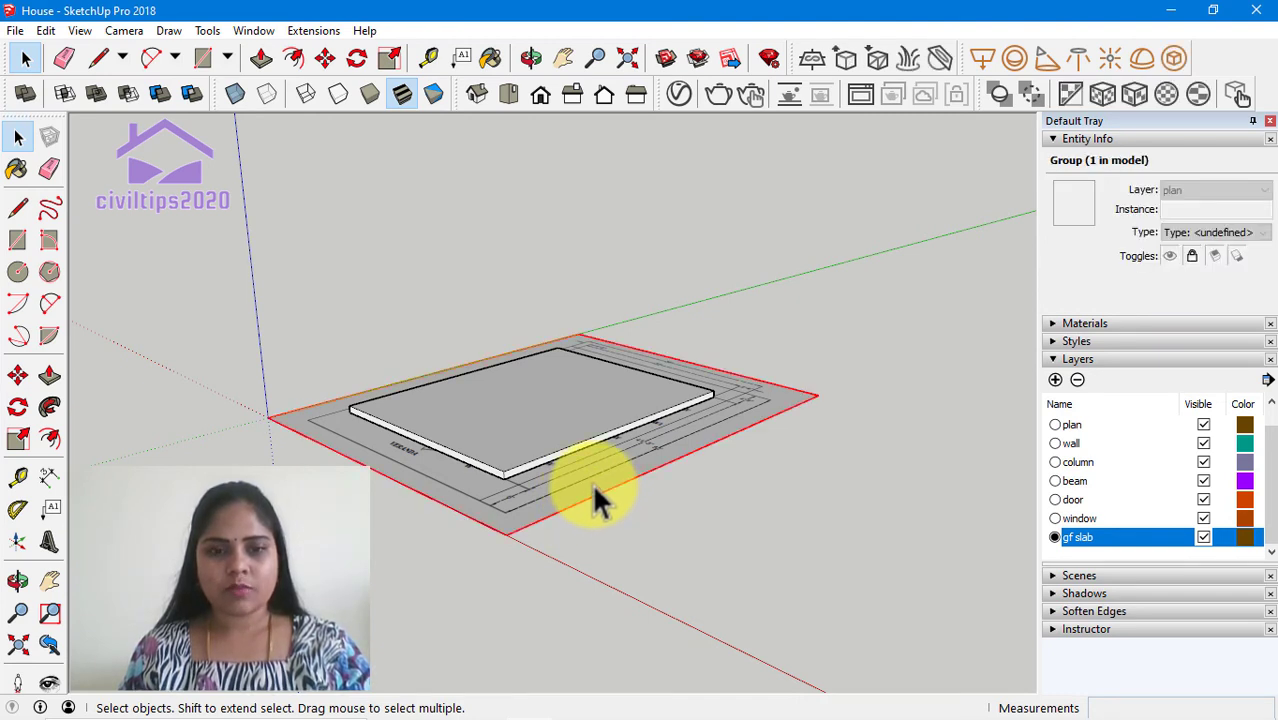
pyautogui.click(604, 500)
pyautogui.click(608, 482)
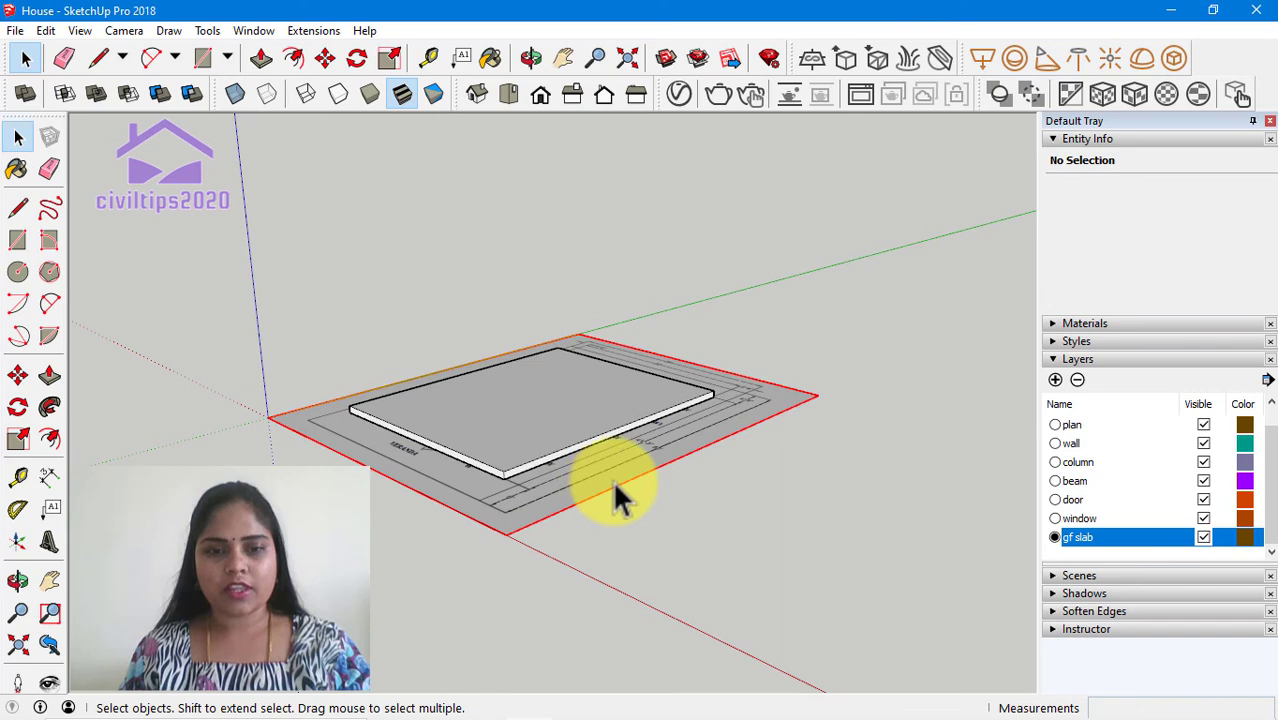
pyautogui.rightClick(612, 468)
pyautogui.click(684, 200)
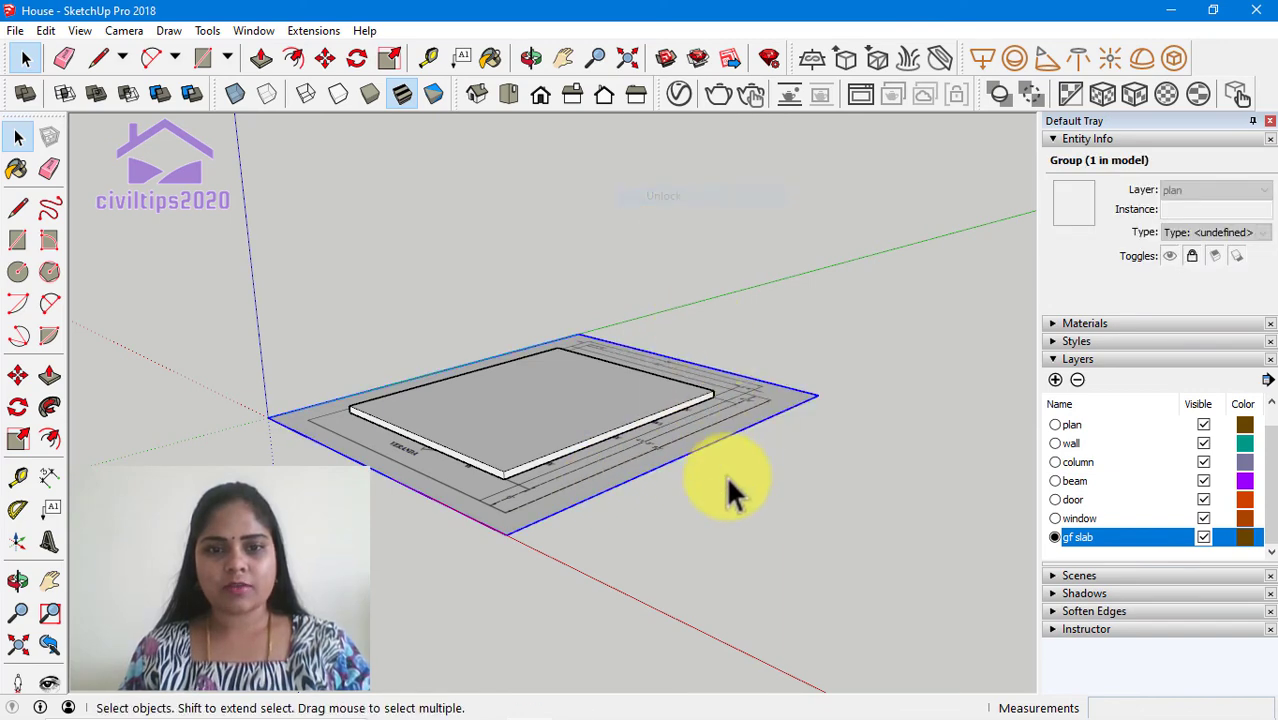
pyautogui.click(723, 500)
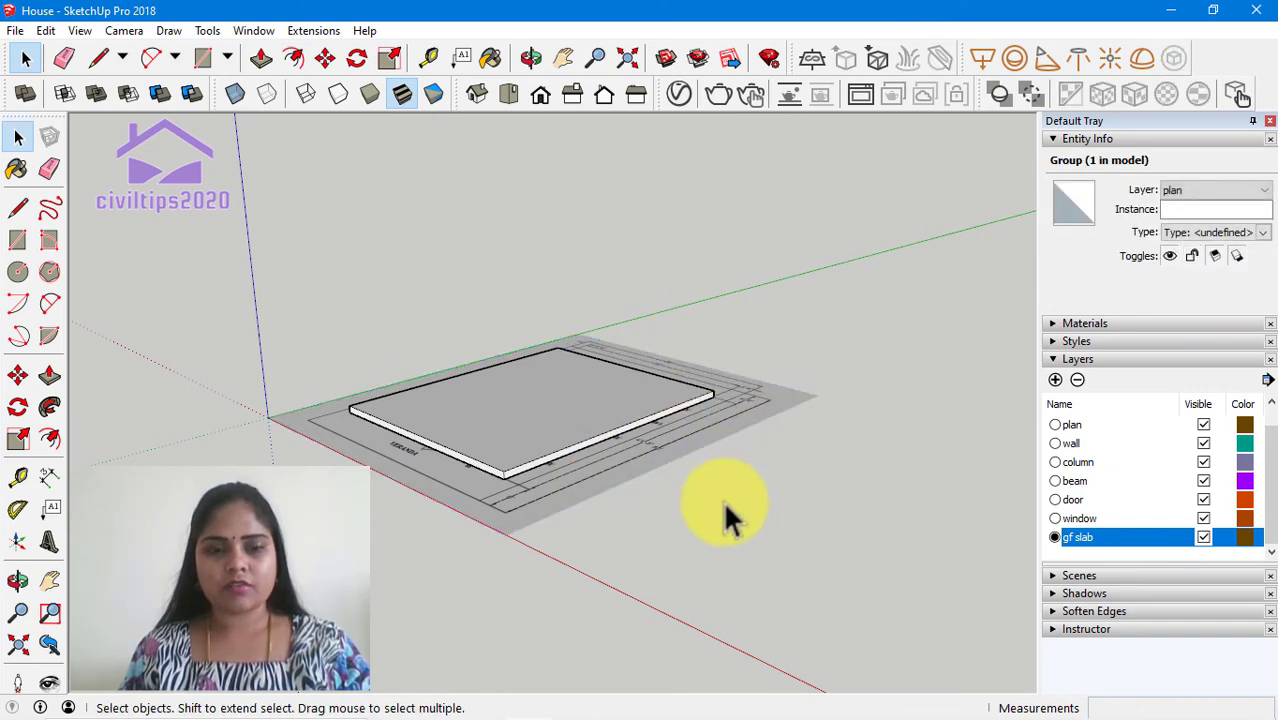
# Step: Move the floor plan group up 1' along the blue axis to the slab's top level
pyautogui.click(330, 64)
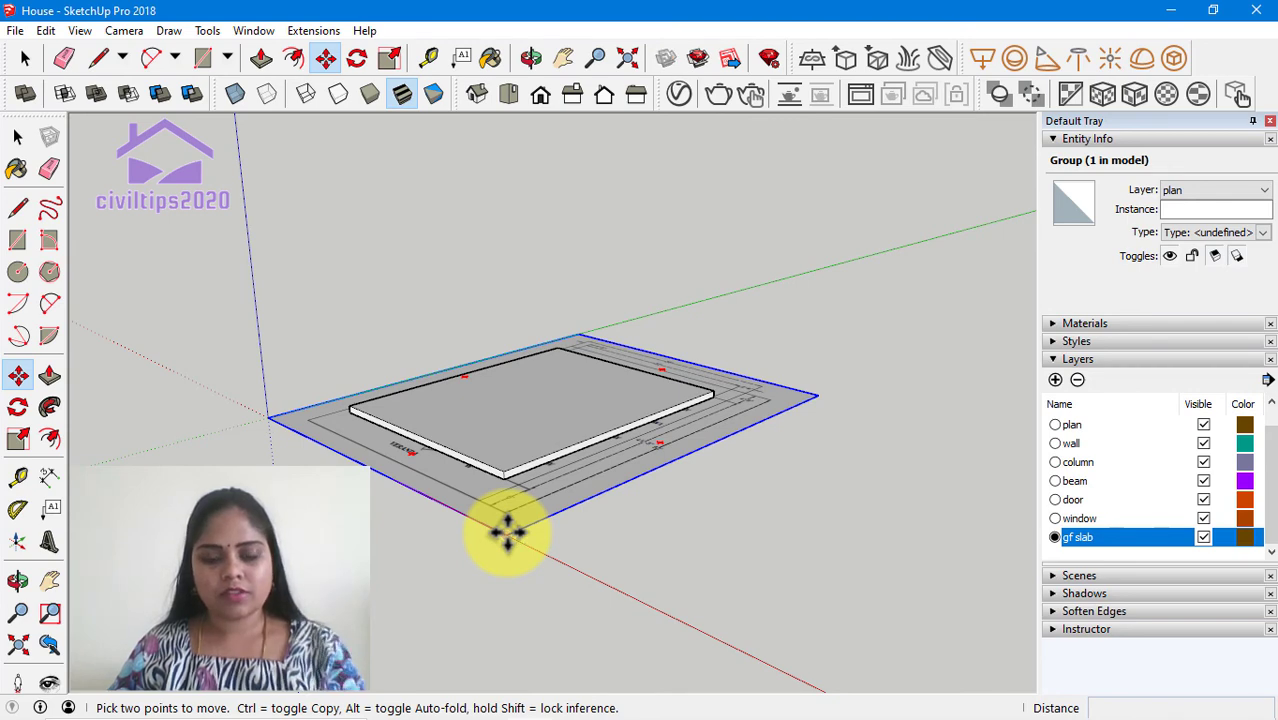
pyautogui.click(507, 533)
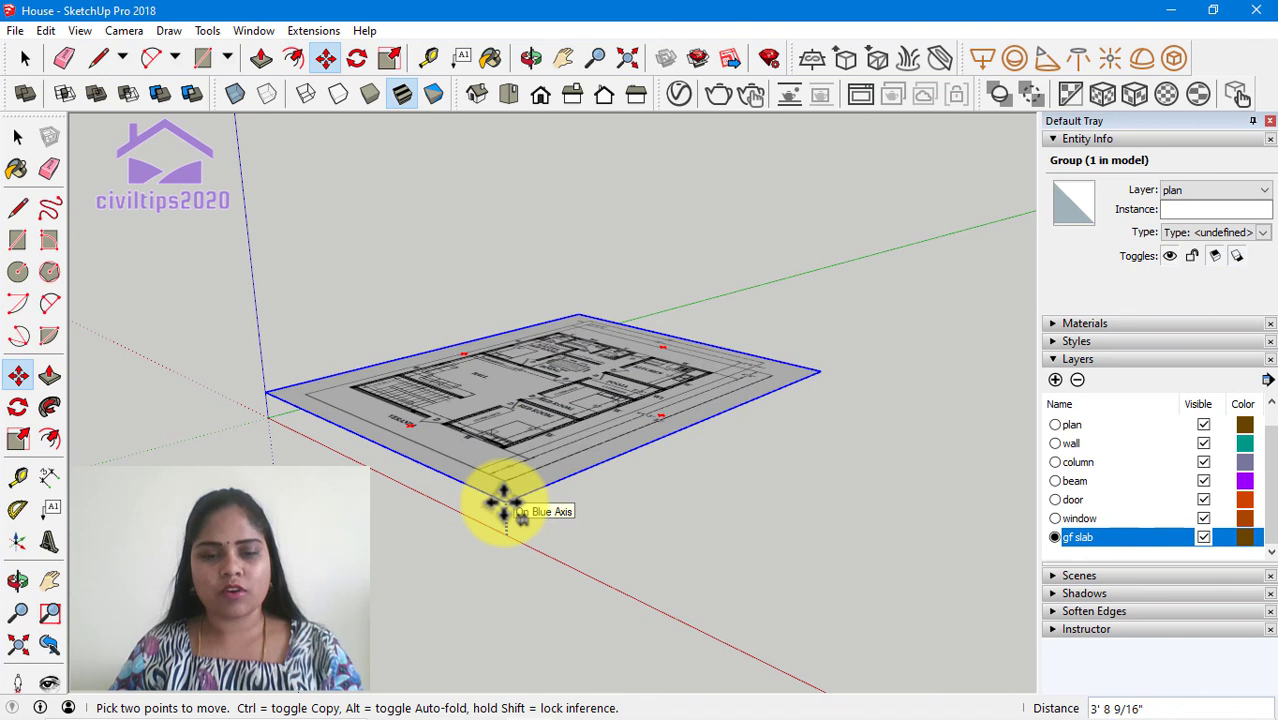
pyautogui.write('1')
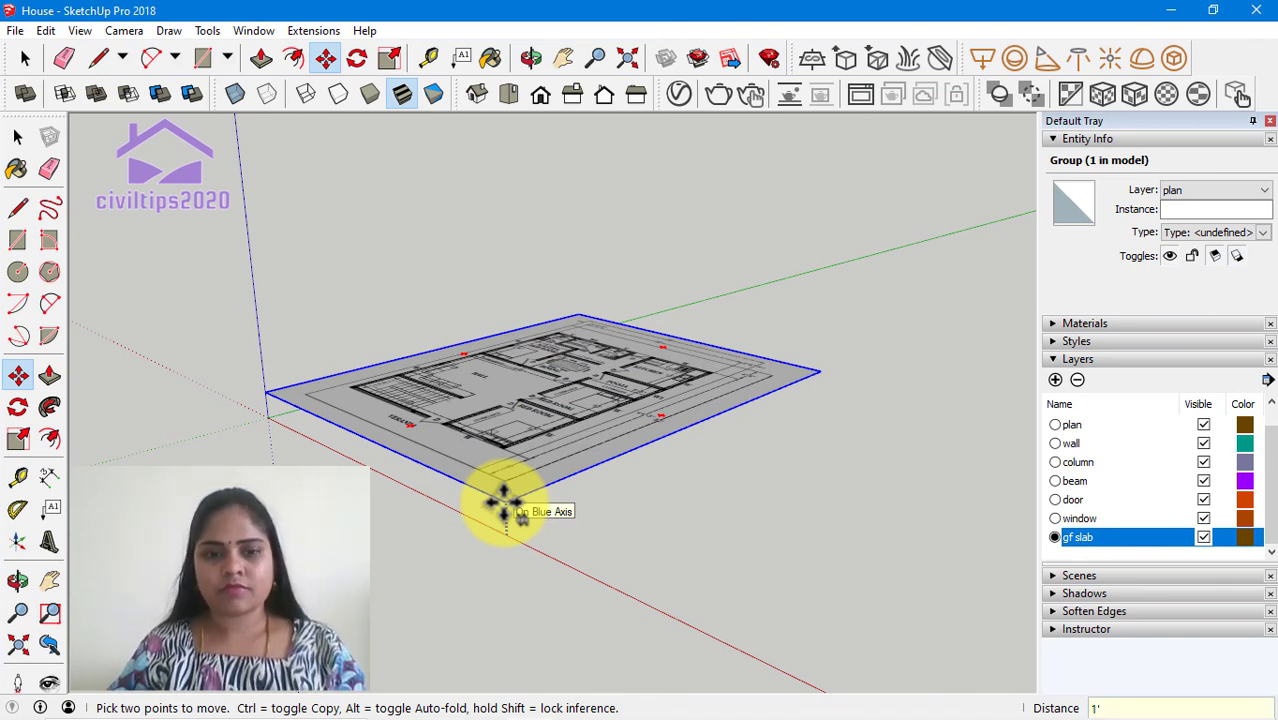
pyautogui.press('Return')
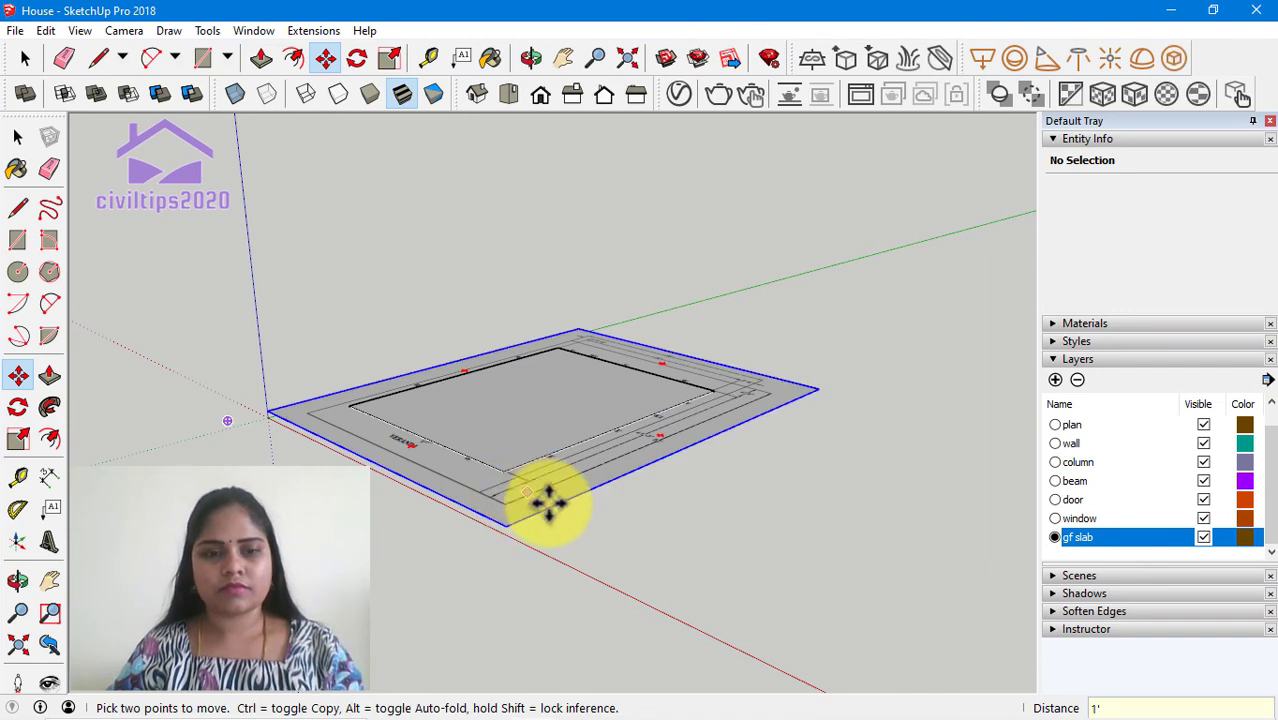
pyautogui.press('space')
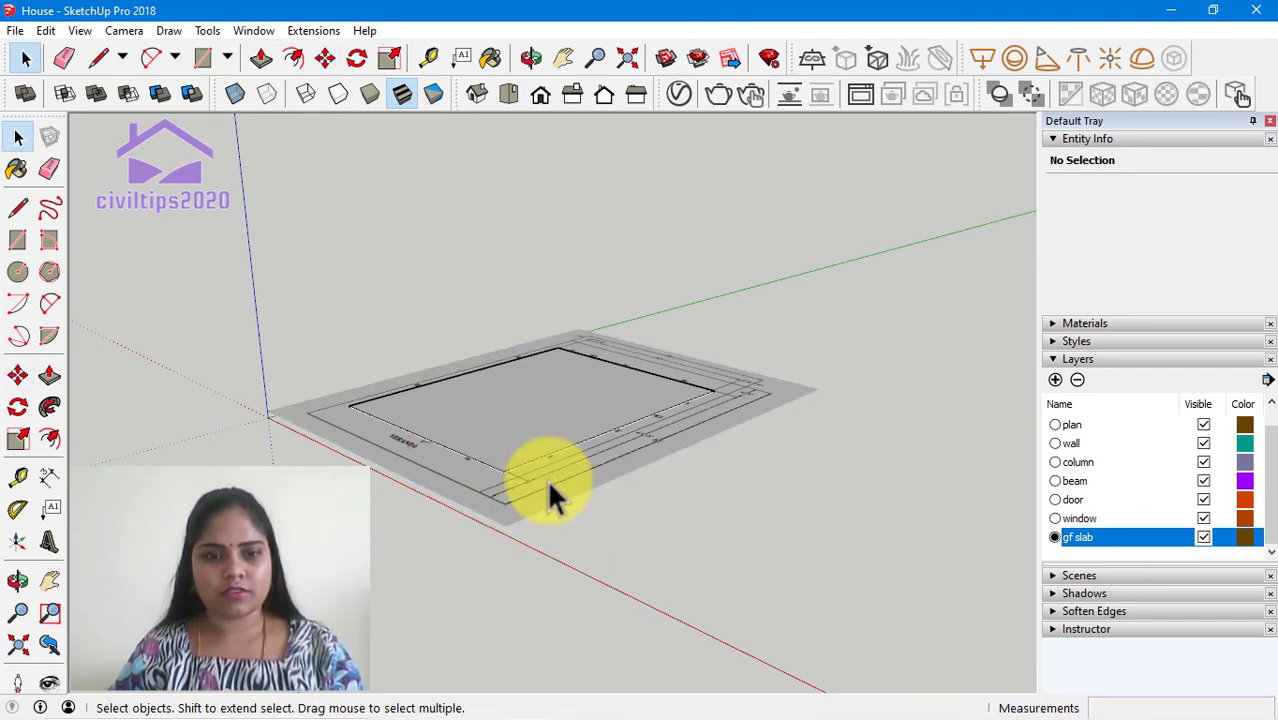
# Step: Lock the raised floor plan group again and deselect it
pyautogui.moveTo(640, 512); pyautogui.dragTo(630, 522, button='middle')
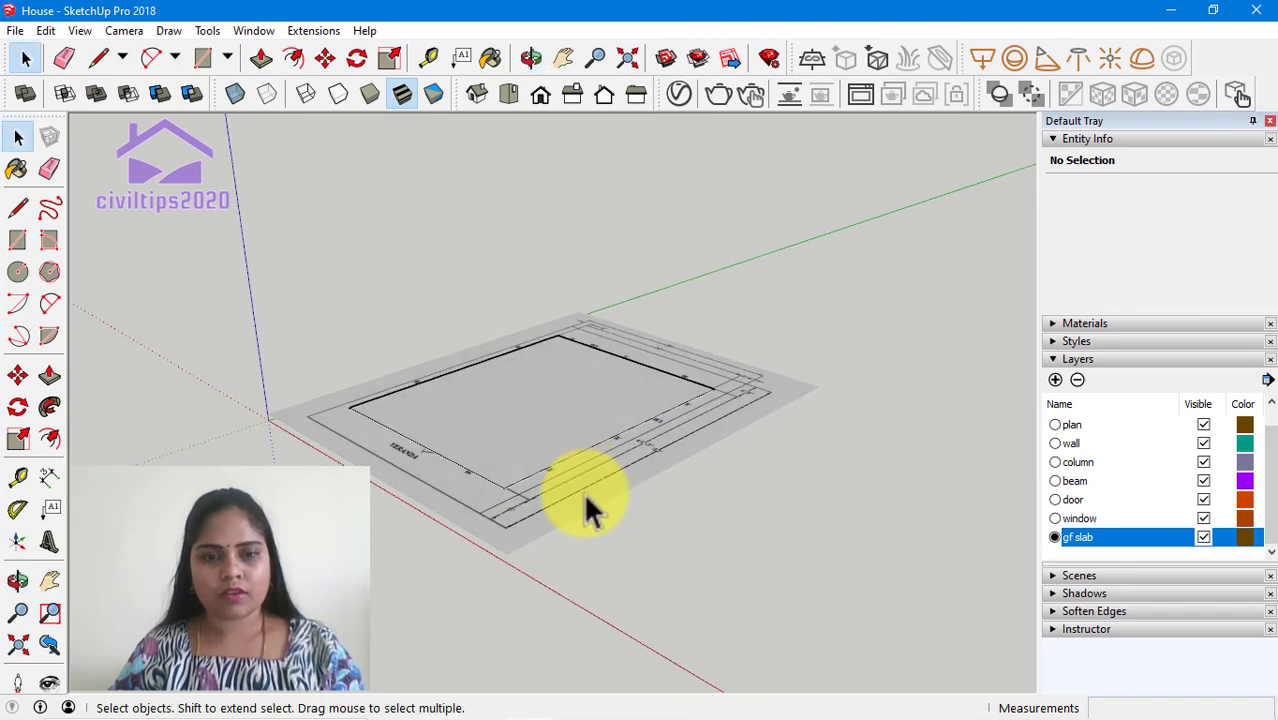
pyautogui.rightClick(585, 508)
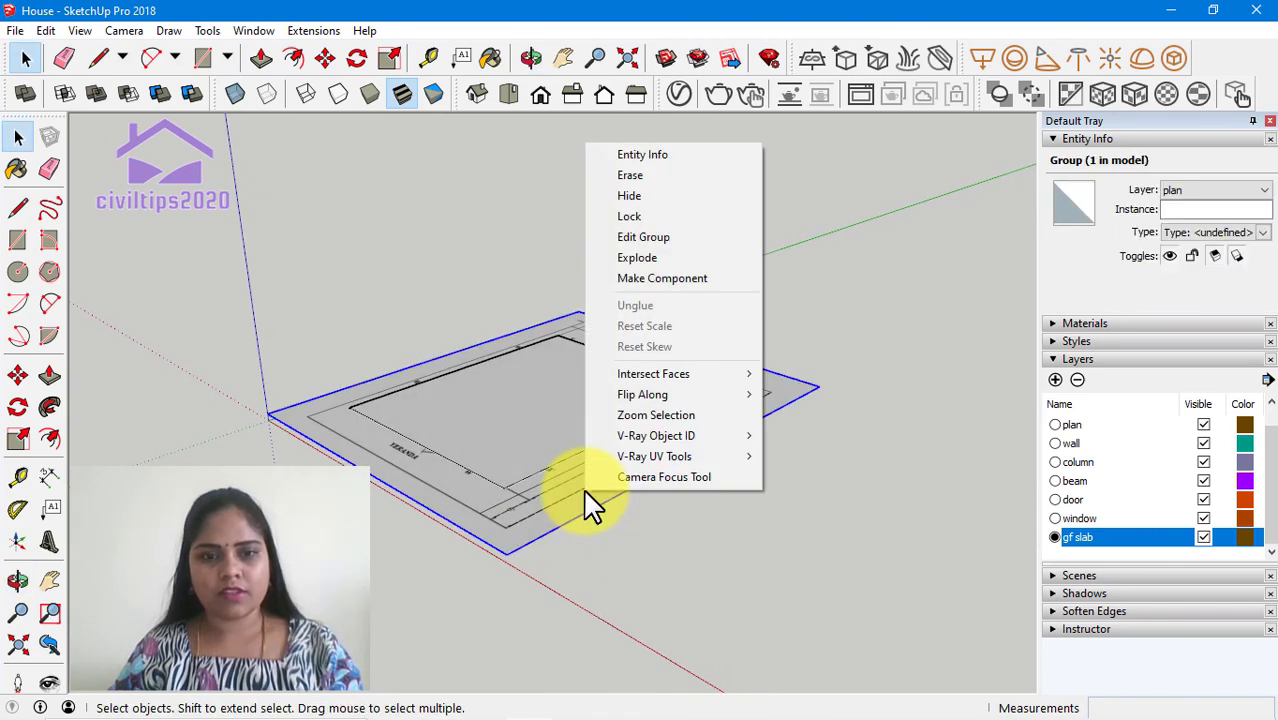
pyautogui.click(657, 217)
pyautogui.click(707, 529)
# Step: Examine the slab and the locked floor plan group from the top view and return to the isometric view
pyautogui.moveTo(633, 522); pyautogui.dragTo(676, 617, button='middle')
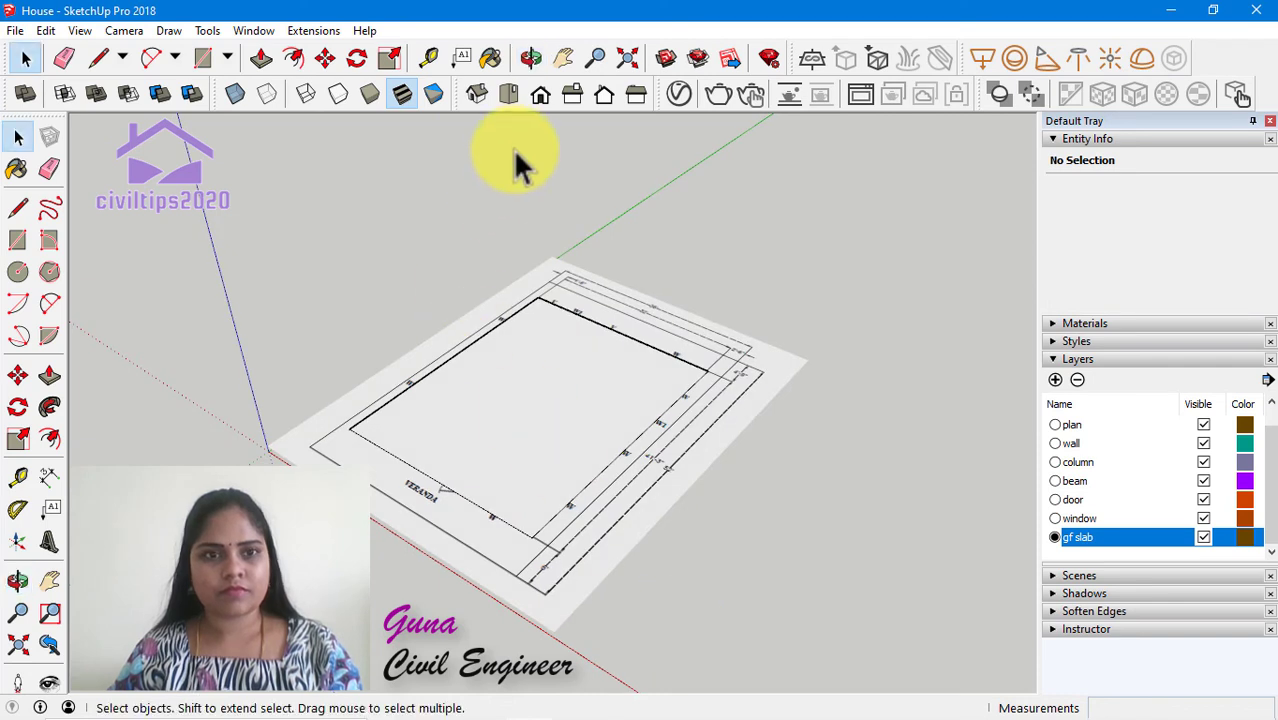
pyautogui.click(508, 93)
pyautogui.click(703, 300)
pyautogui.click(836, 377)
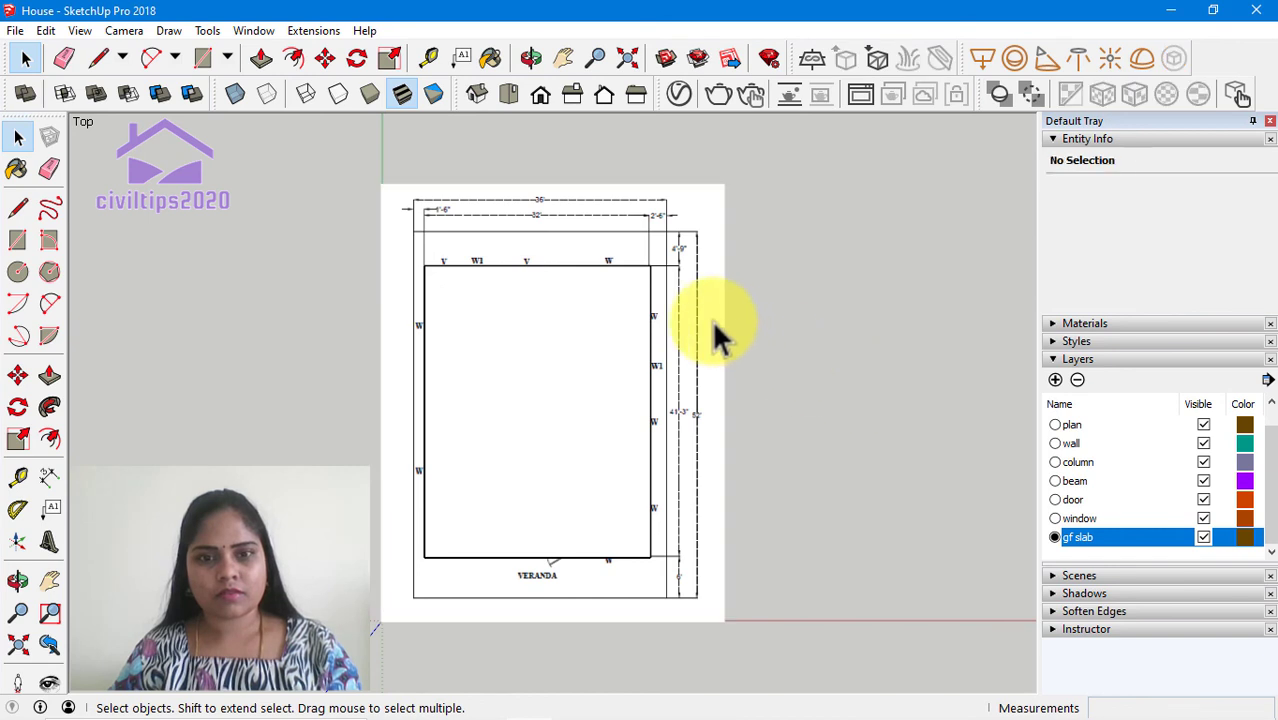
pyautogui.click(712, 336)
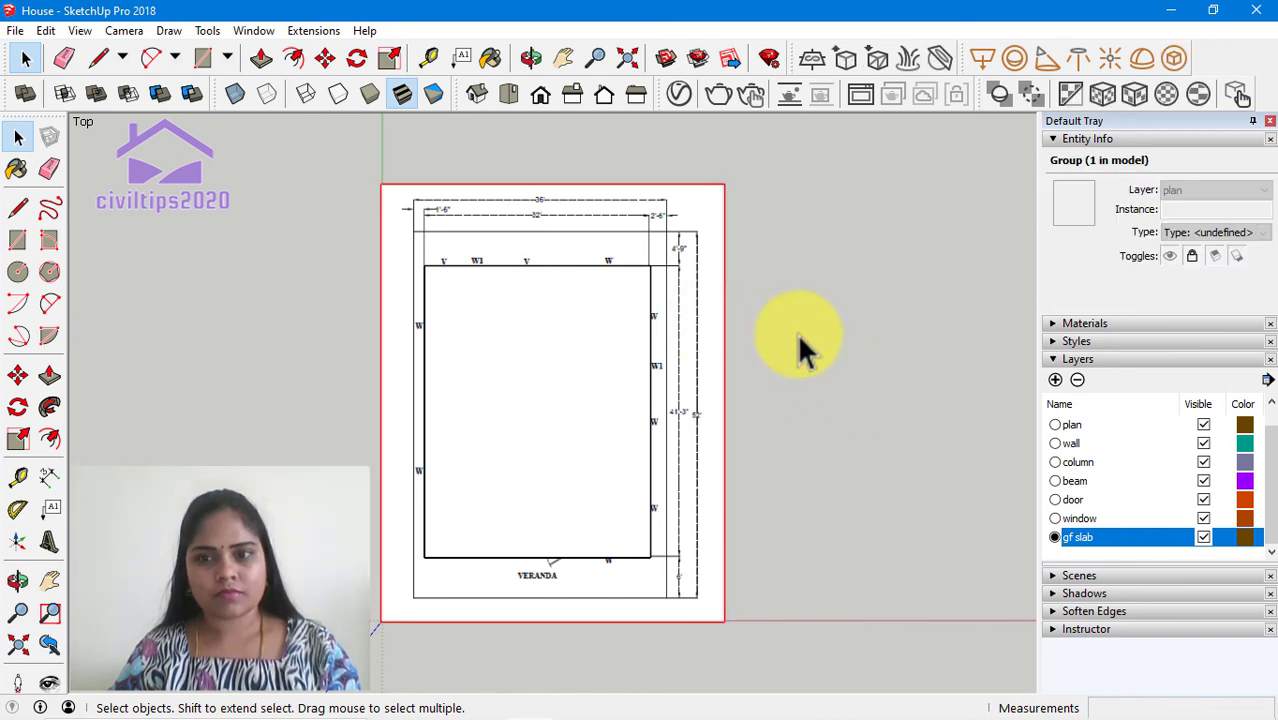
pyautogui.click(825, 347)
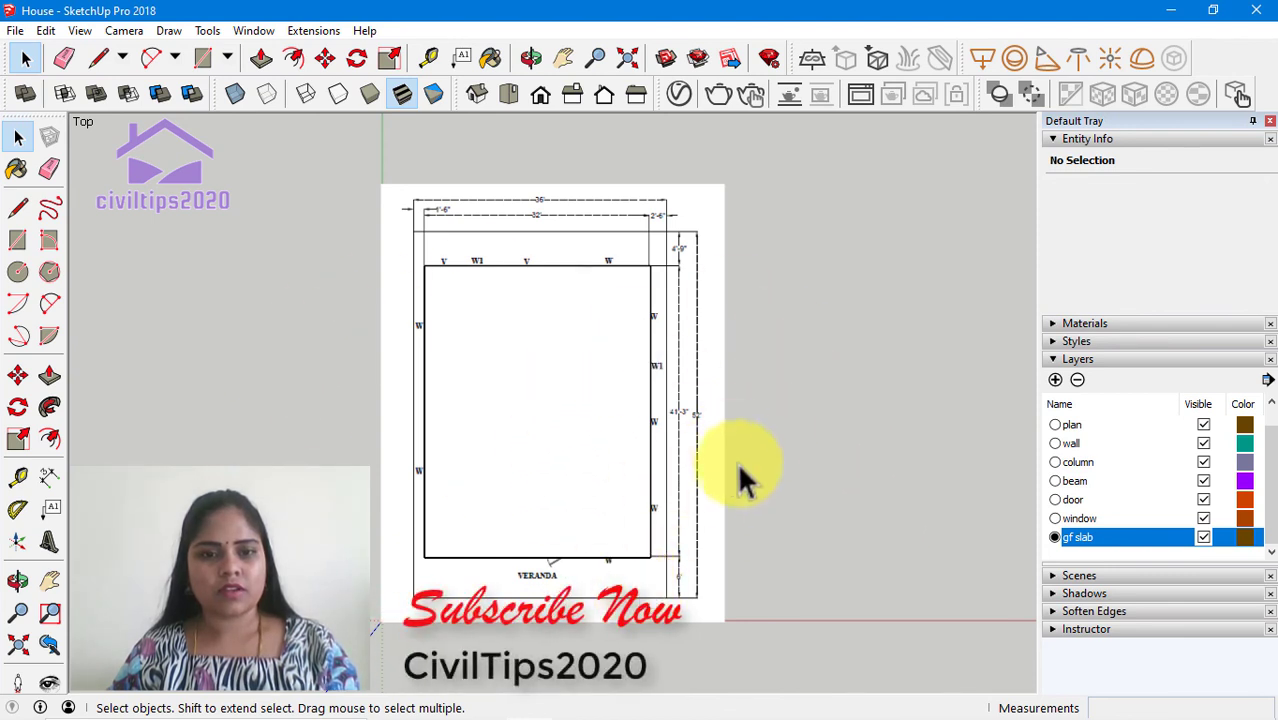
pyautogui.click(476, 100)
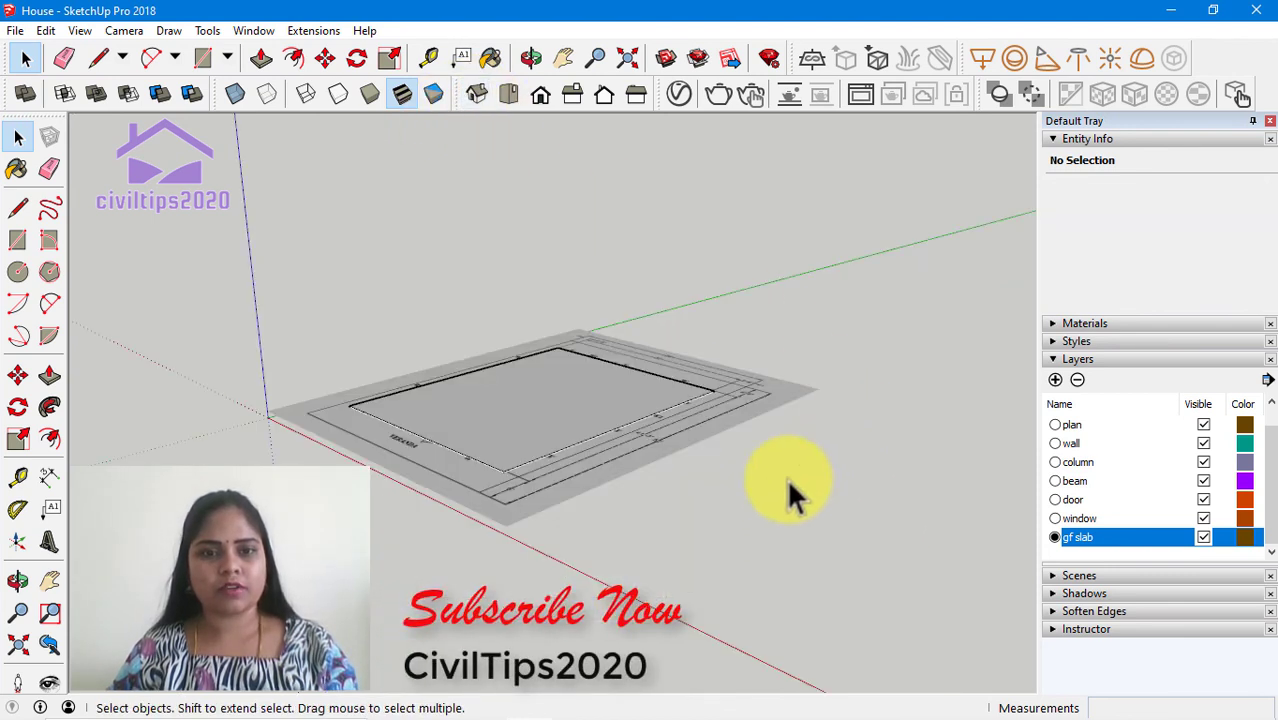